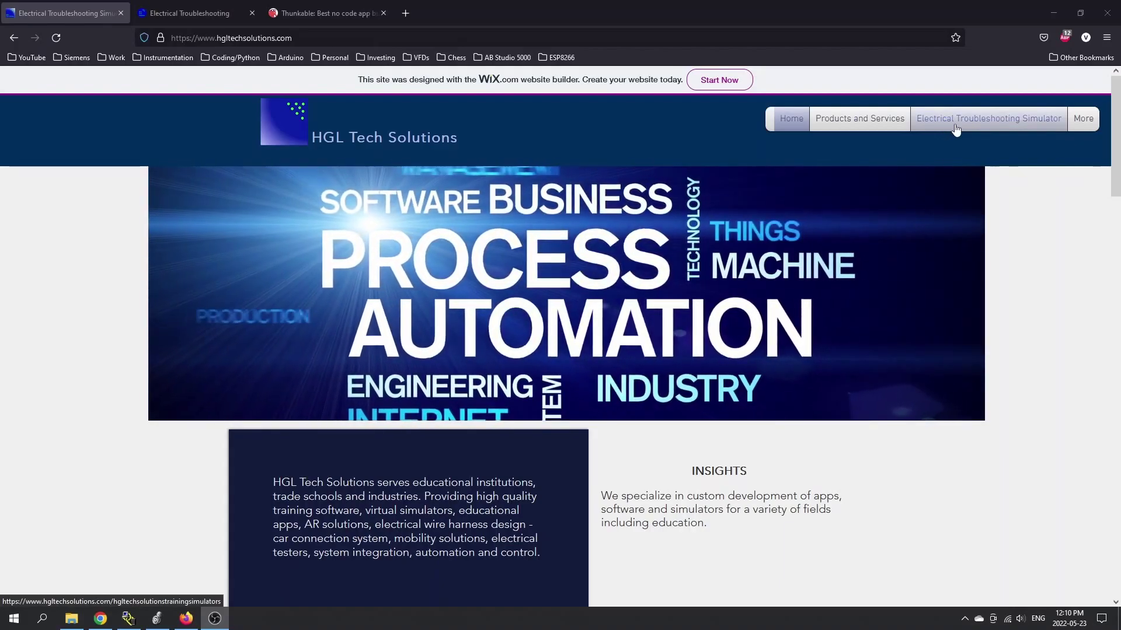
Step: Open the Electrical Troubleshooting Simulator page and scroll to the demo video and 'How it works?' steps
{"action": "left_click", "coordinate": [956, 129]}
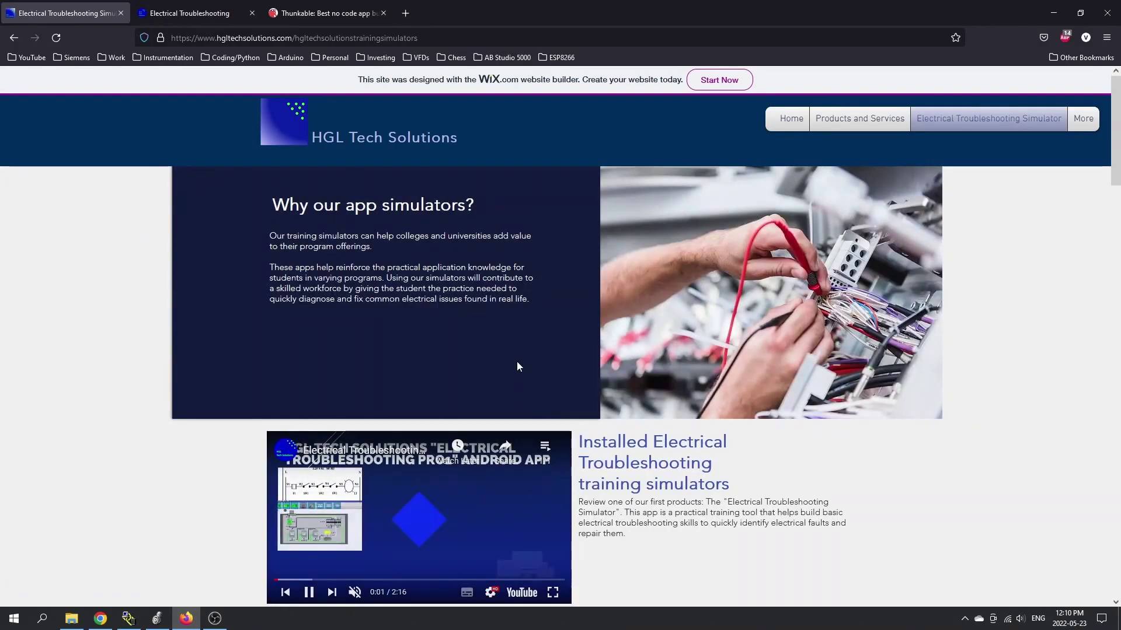
{"action": "scroll", "coordinate": [517, 366], "scroll_direction": "down", "scroll_amount": 4}
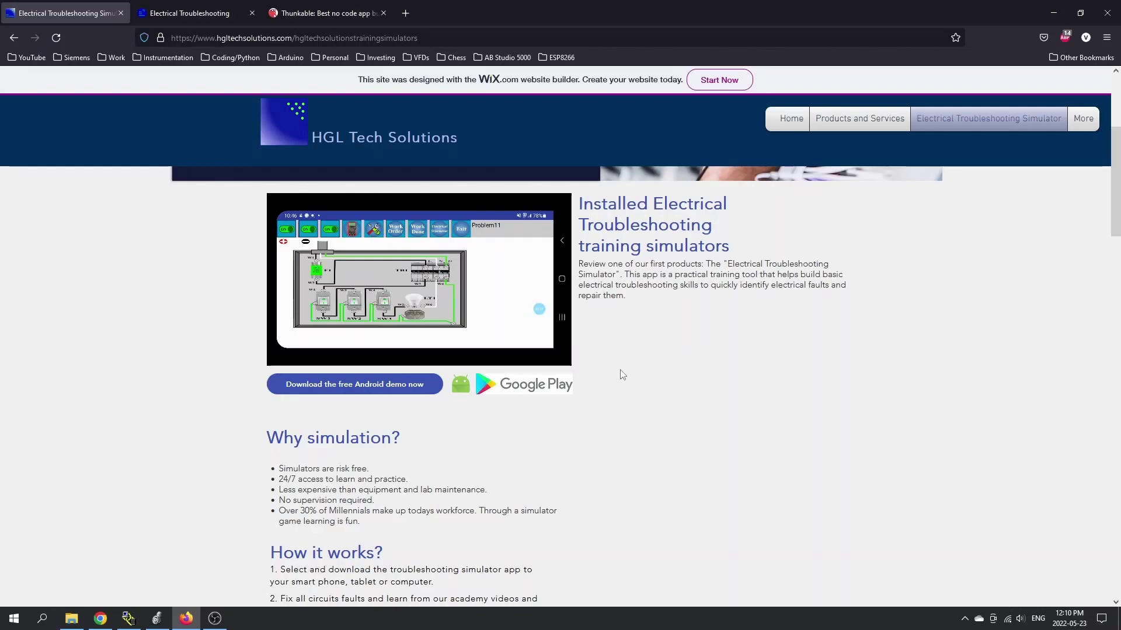
{"action": "mouse_move", "coordinate": [436, 271]}
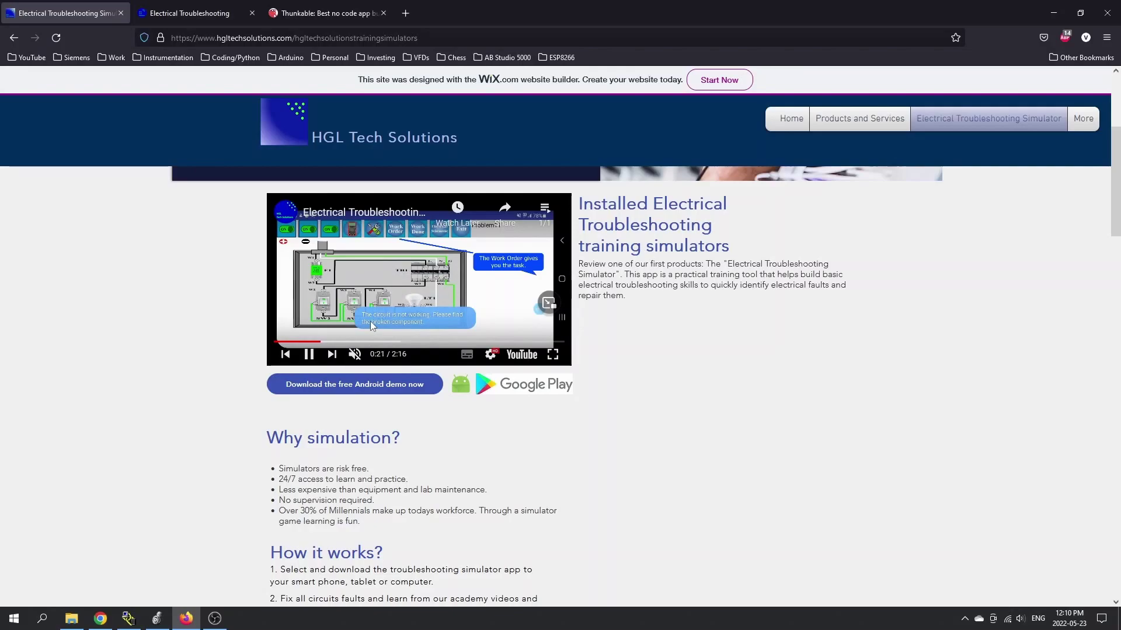
{"action": "scroll", "coordinate": [525, 518], "scroll_direction": "down", "scroll_amount": 3}
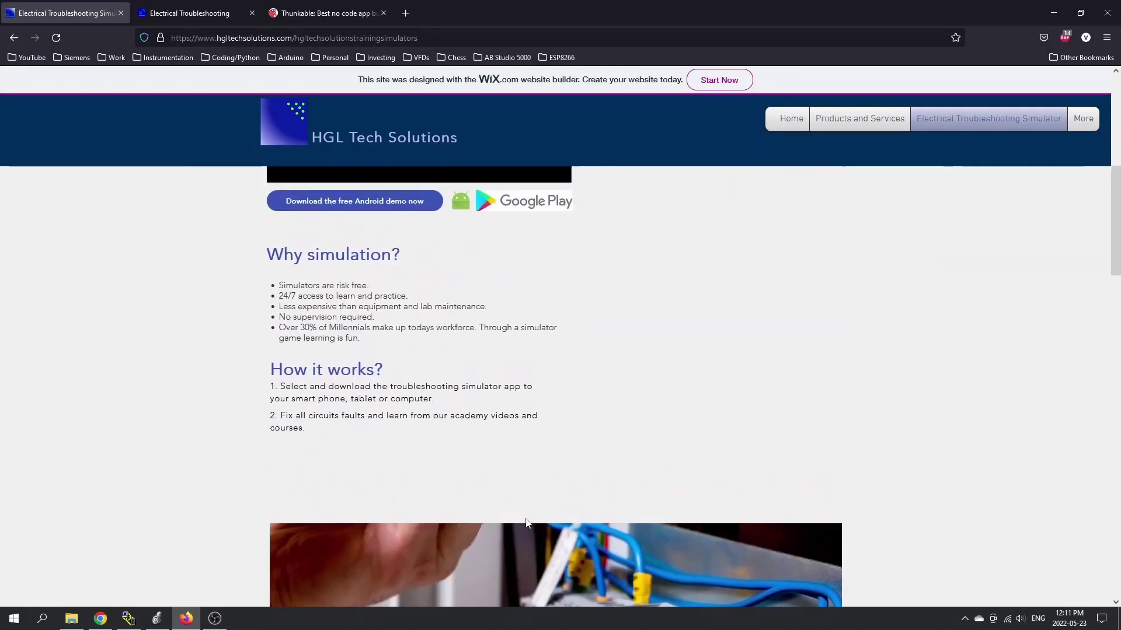
{"action": "scroll", "coordinate": [525, 518], "scroll_direction": "up", "scroll_amount": 1}
{"action": "scroll", "coordinate": [527, 522], "scroll_direction": "up", "scroll_amount": 1}
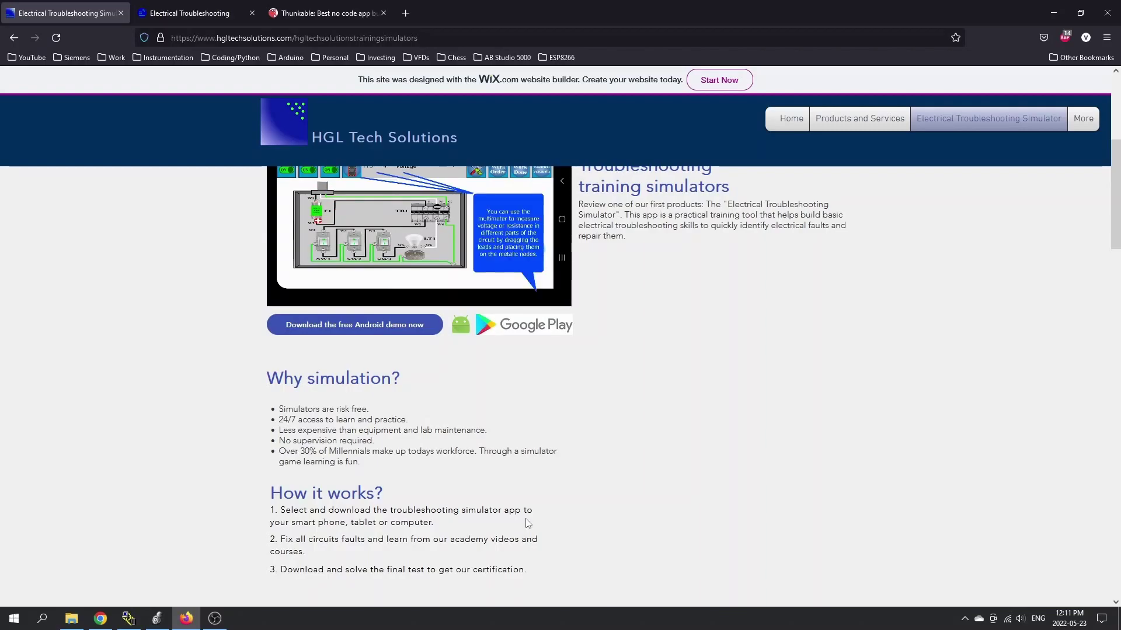
Step: Switch to the simulator tab and read the how-to-use guide down to the 120 VAC Schematic section
{"action": "left_click", "coordinate": [156, 14]}
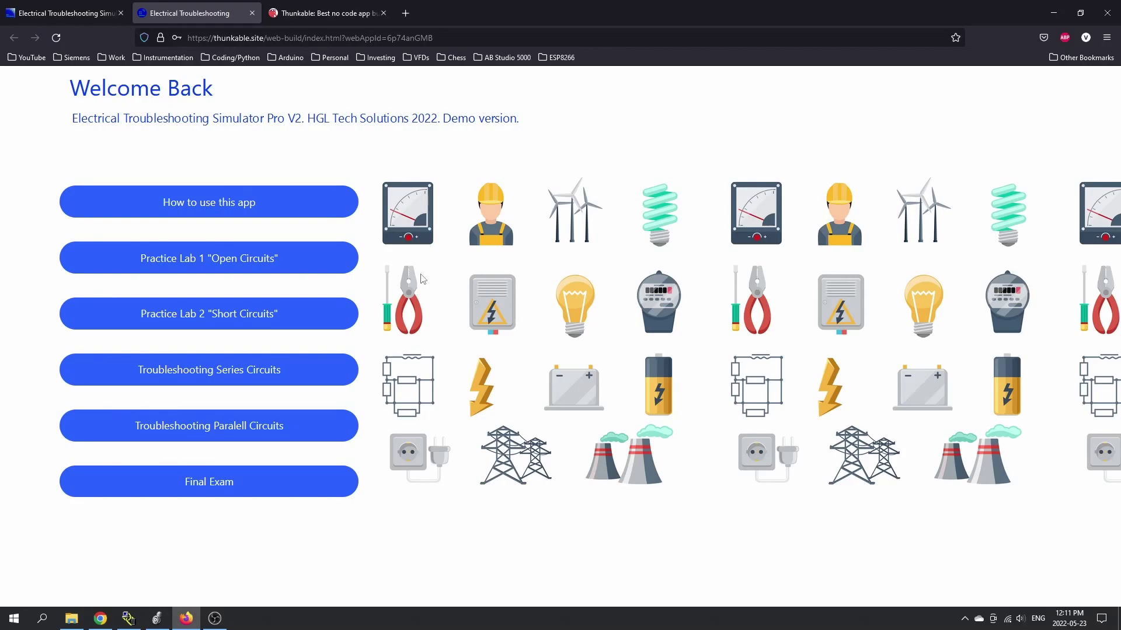
{"action": "left_click", "coordinate": [171, 209]}
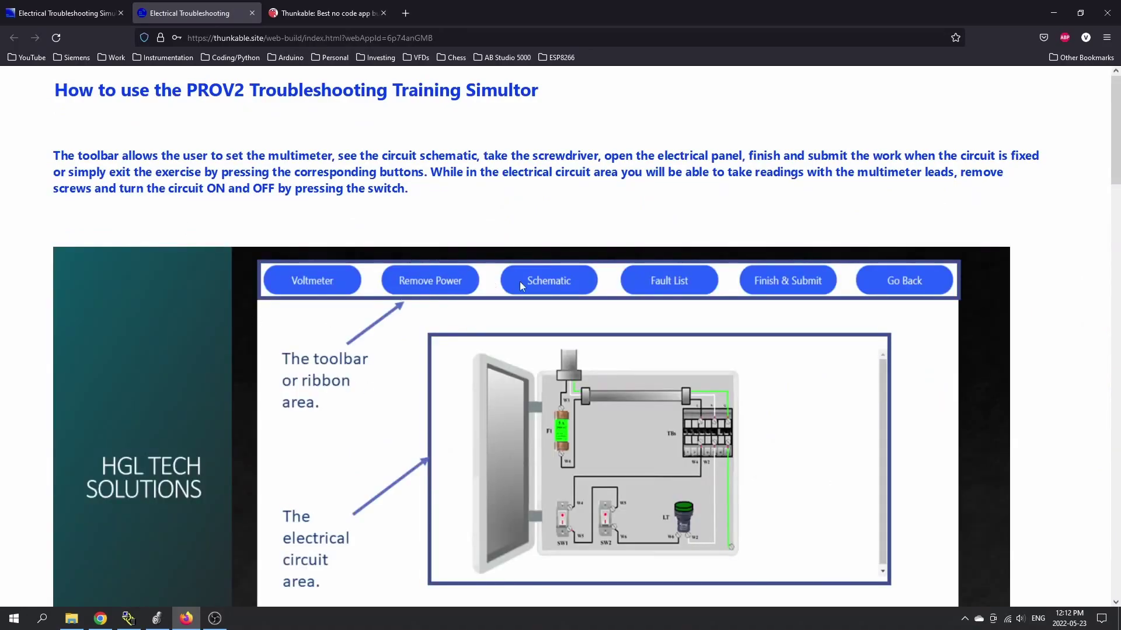
{"action": "scroll", "coordinate": [791, 292], "scroll_direction": "down", "scroll_amount": 1}
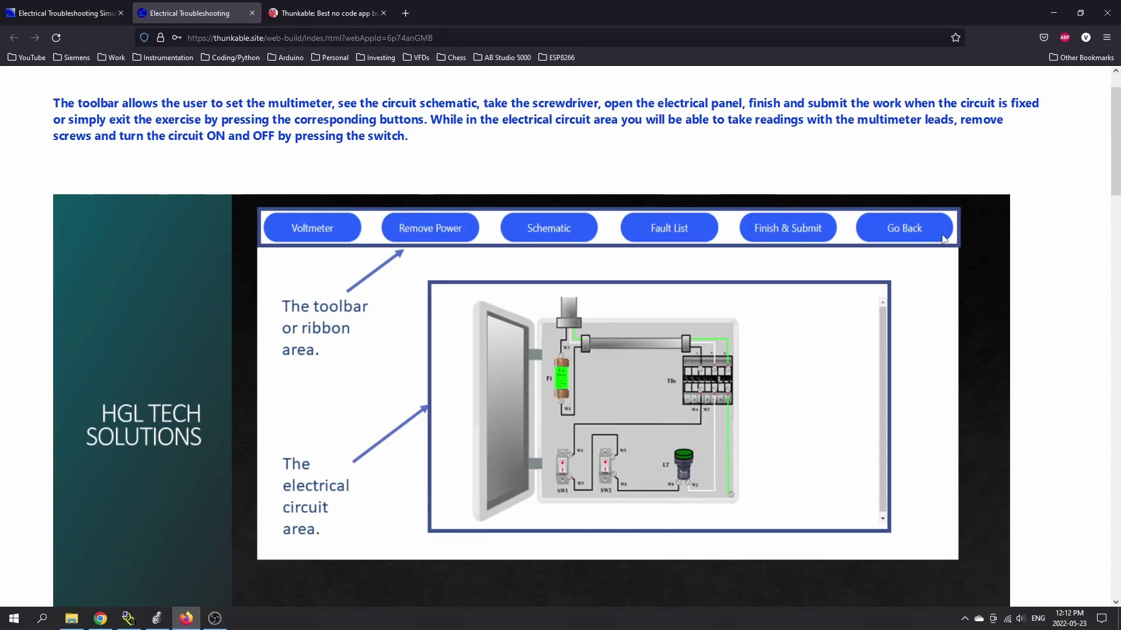
{"action": "scroll", "coordinate": [615, 247], "scroll_direction": "down", "scroll_amount": 10}
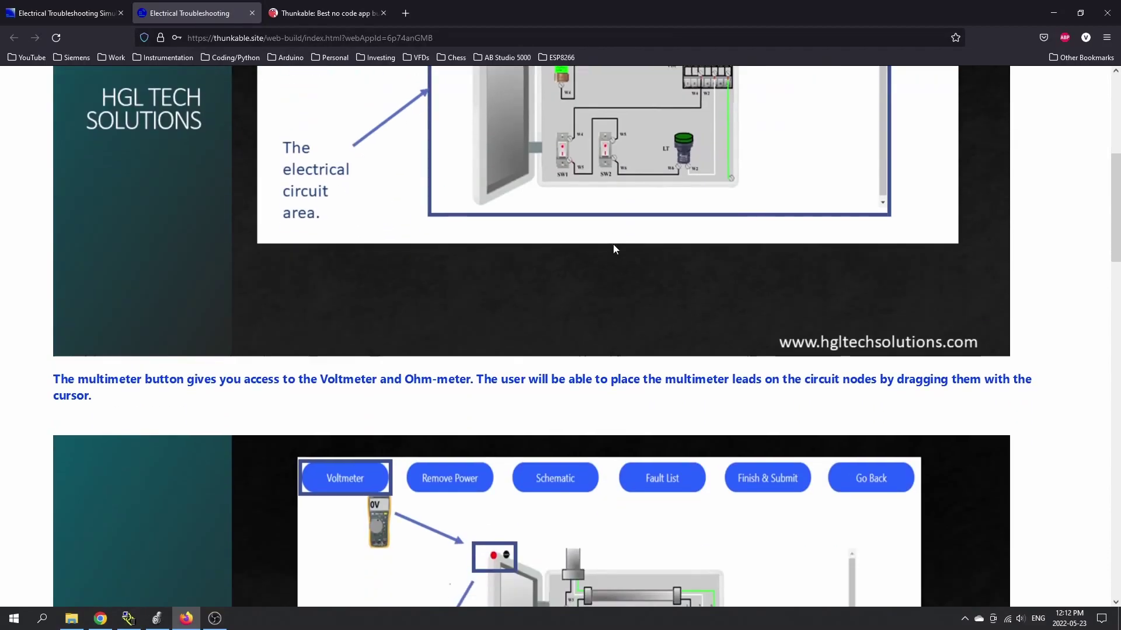
{"action": "scroll", "coordinate": [614, 247], "scroll_direction": "down", "scroll_amount": 1}
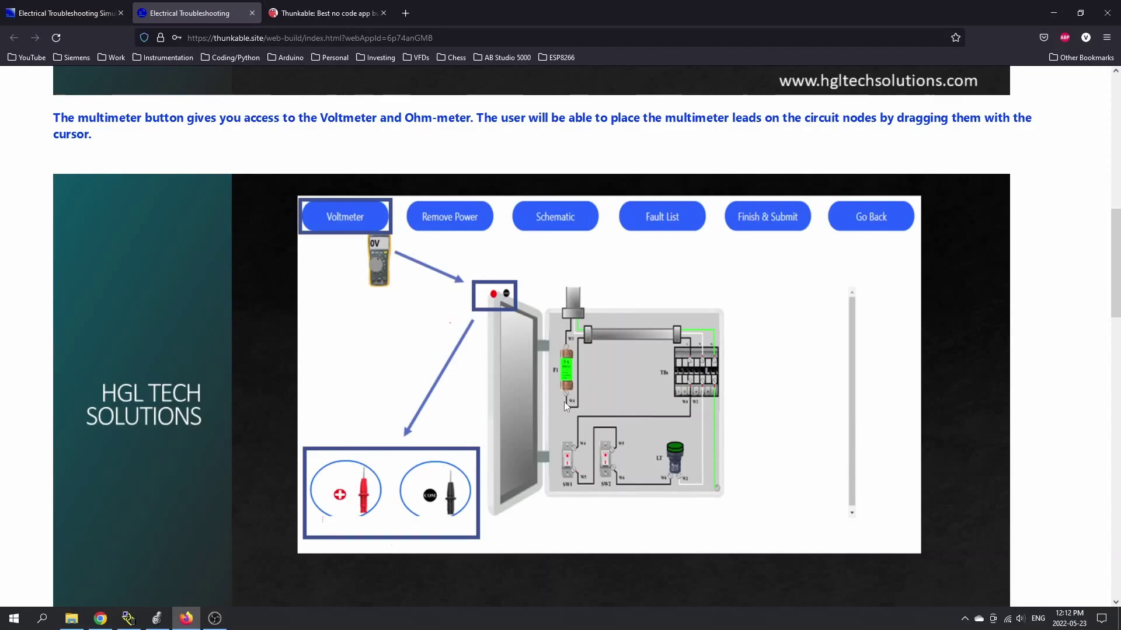
{"action": "scroll", "coordinate": [565, 401], "scroll_direction": "down", "scroll_amount": 8}
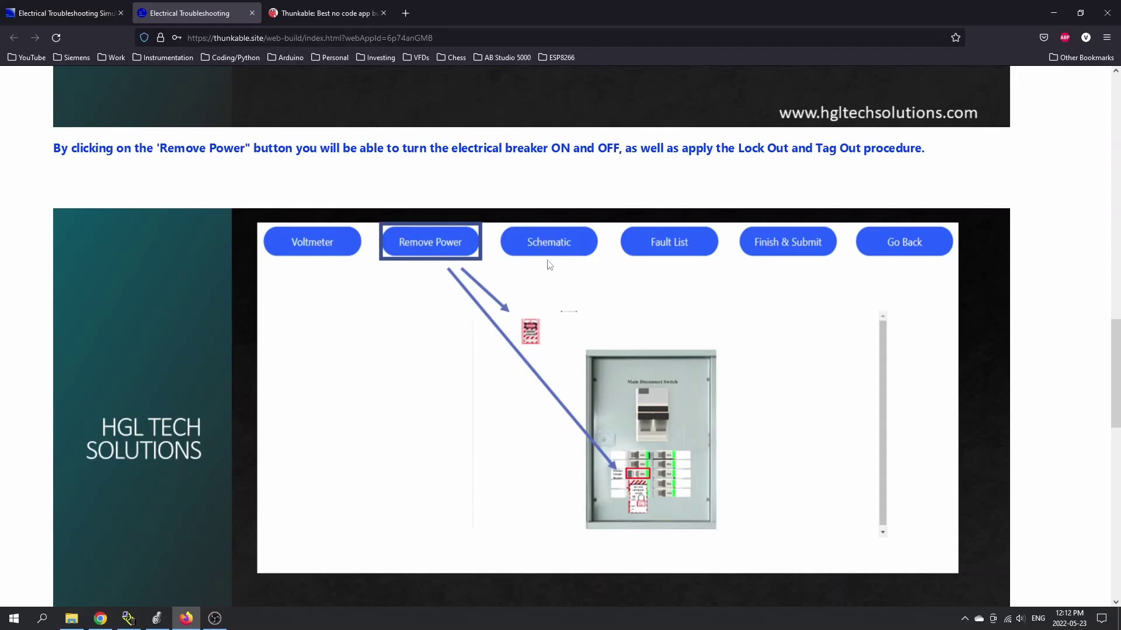
{"action": "scroll", "coordinate": [594, 363], "scroll_direction": "down", "scroll_amount": 10}
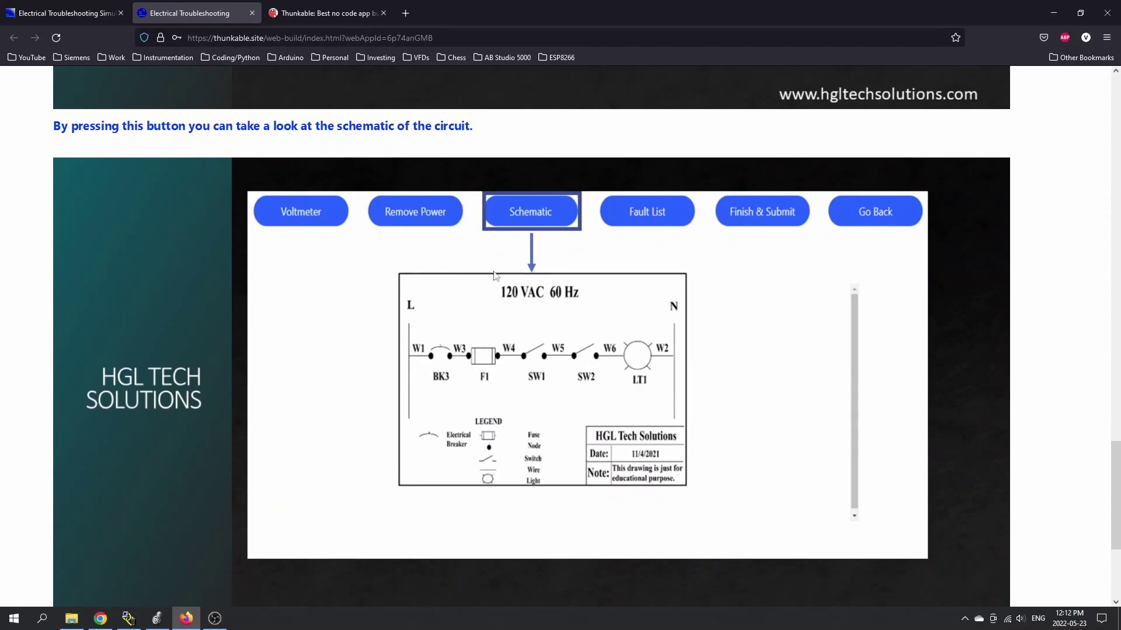
{"action": "scroll", "coordinate": [494, 275], "scroll_direction": "down", "scroll_amount": 4}
Step: Return to the main menu, start Practice Lab 1 'Open Circuits' and dismiss its welcome message
{"action": "left_click", "coordinate": [523, 526]}
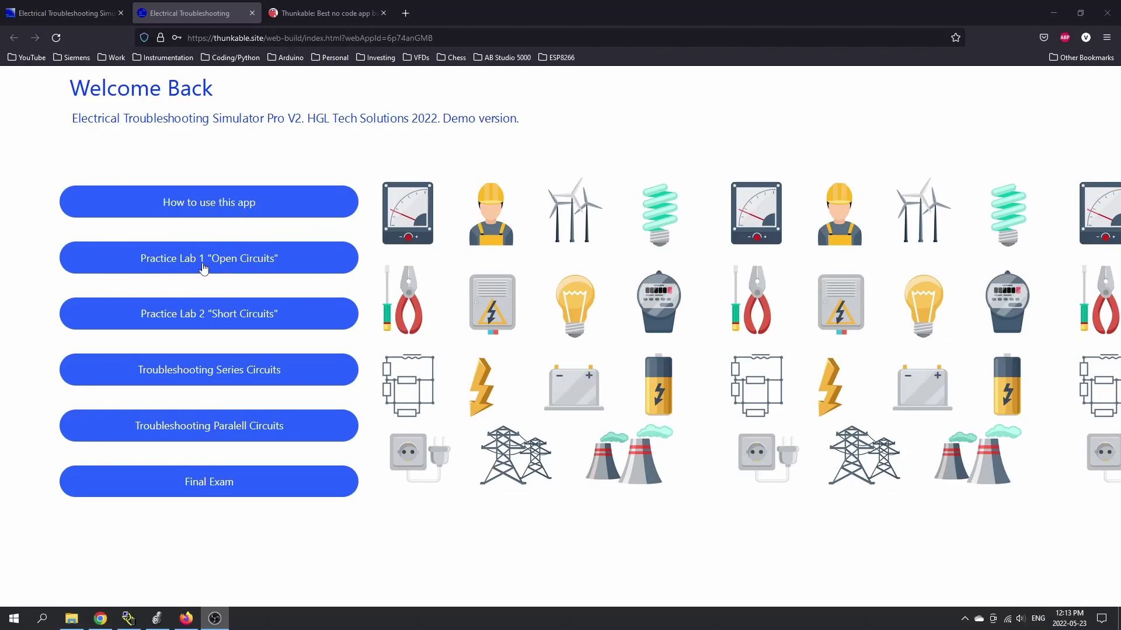
{"action": "left_click", "coordinate": [283, 268]}
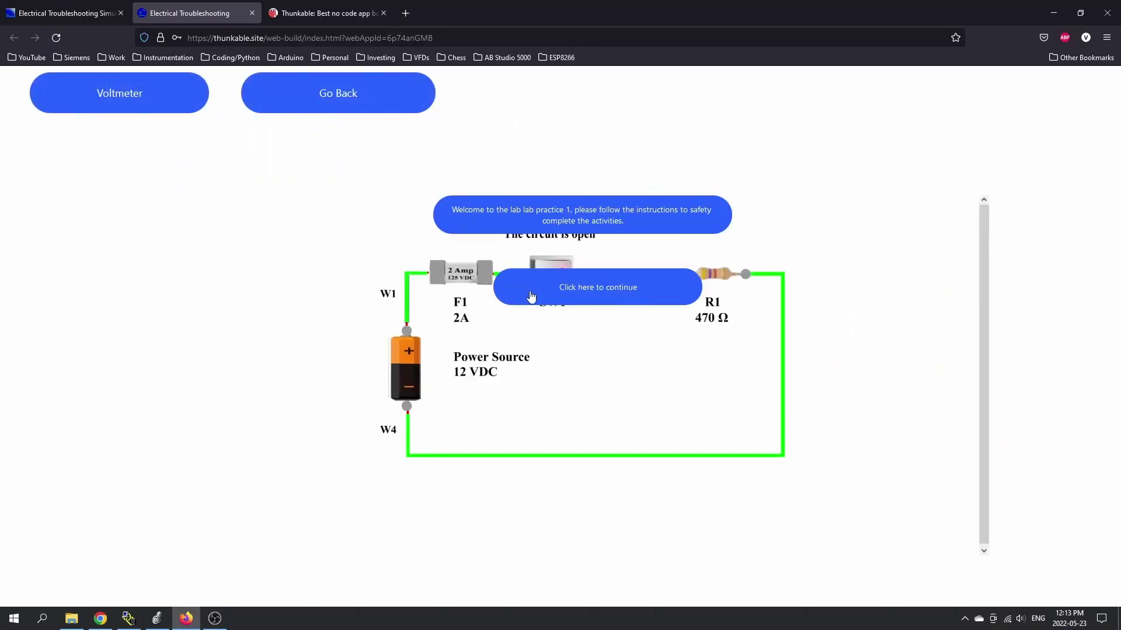
{"action": "left_click", "coordinate": [565, 299]}
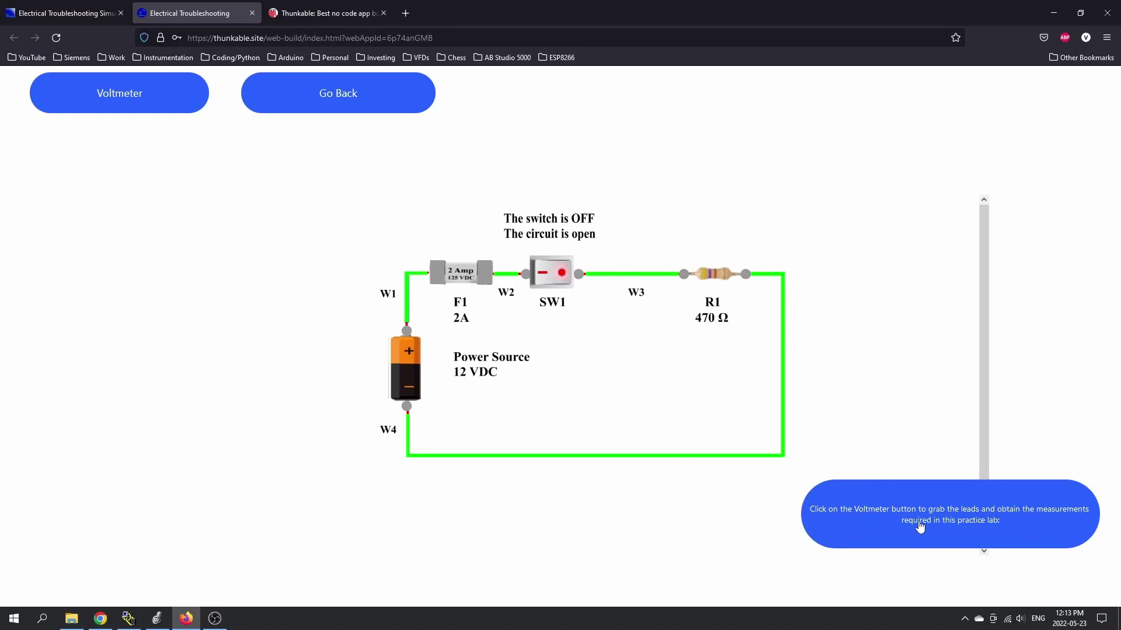
Step: Bring out the voltmeter and lab questions, toggling SW1 on and off to leave it open
{"action": "left_click", "coordinate": [87, 95]}
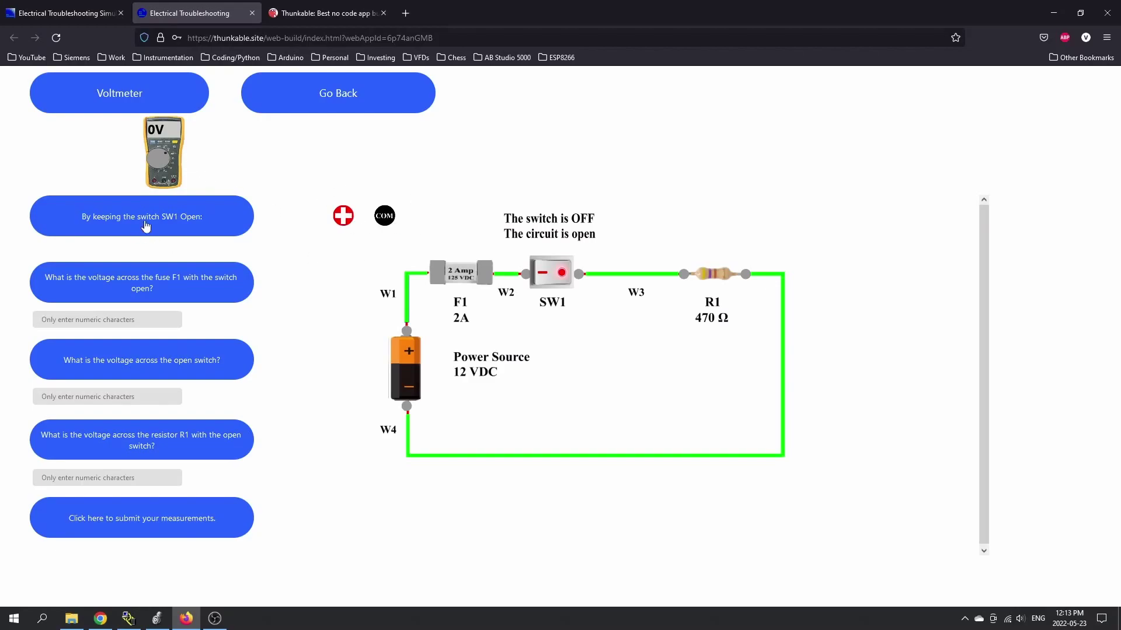
{"action": "left_click", "coordinate": [540, 277]}
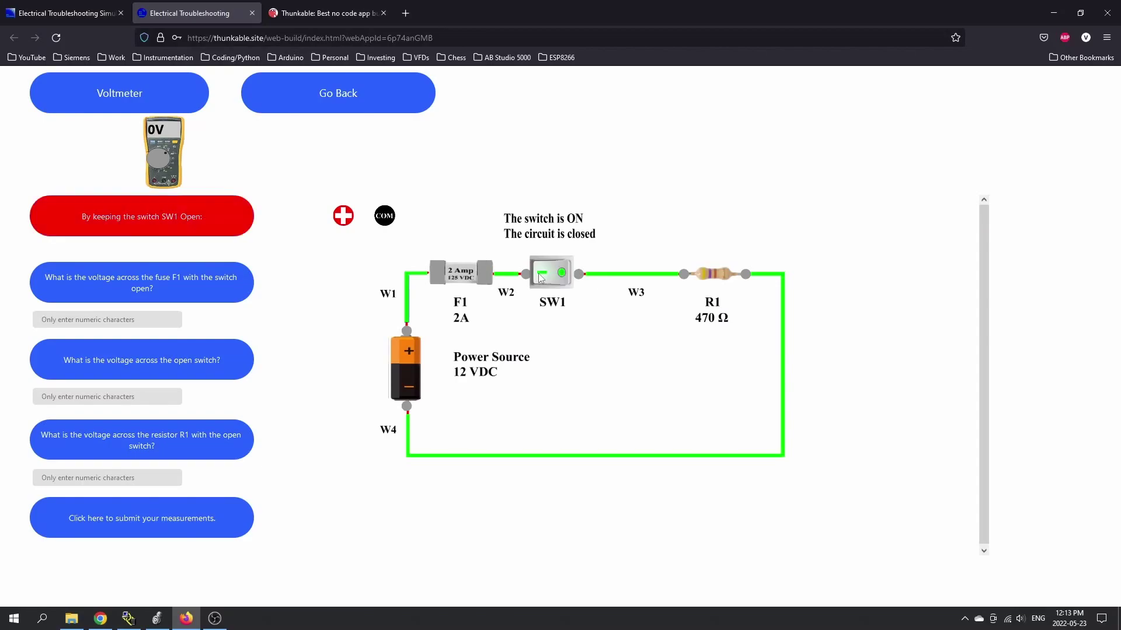
{"action": "left_click", "coordinate": [569, 280]}
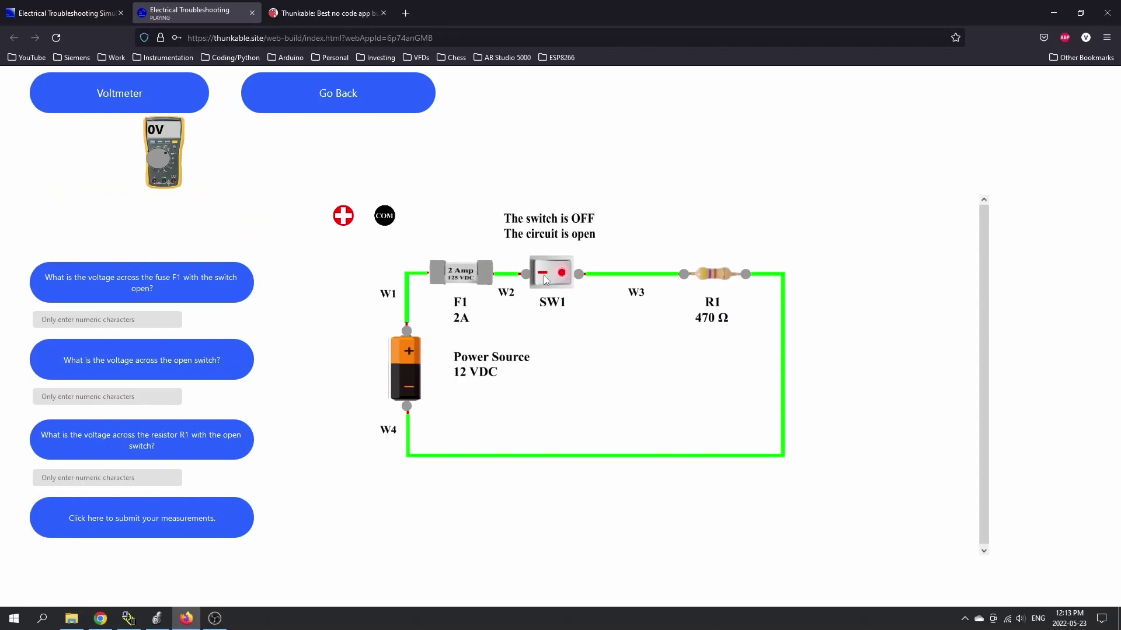
{"action": "left_click", "coordinate": [543, 278]}
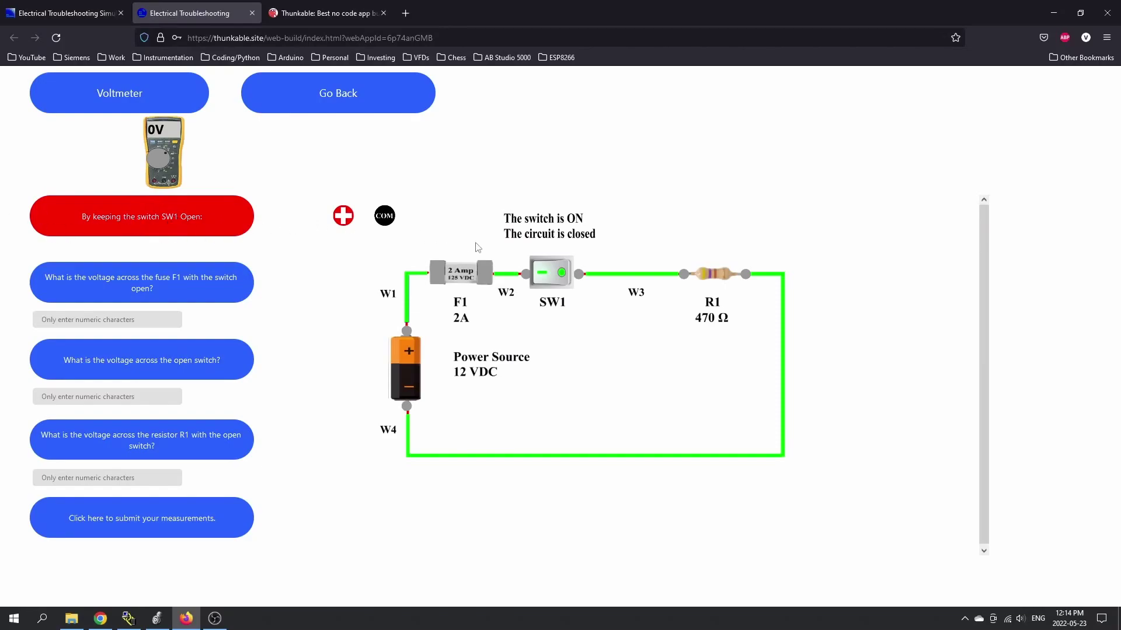
{"action": "left_click", "coordinate": [564, 276]}
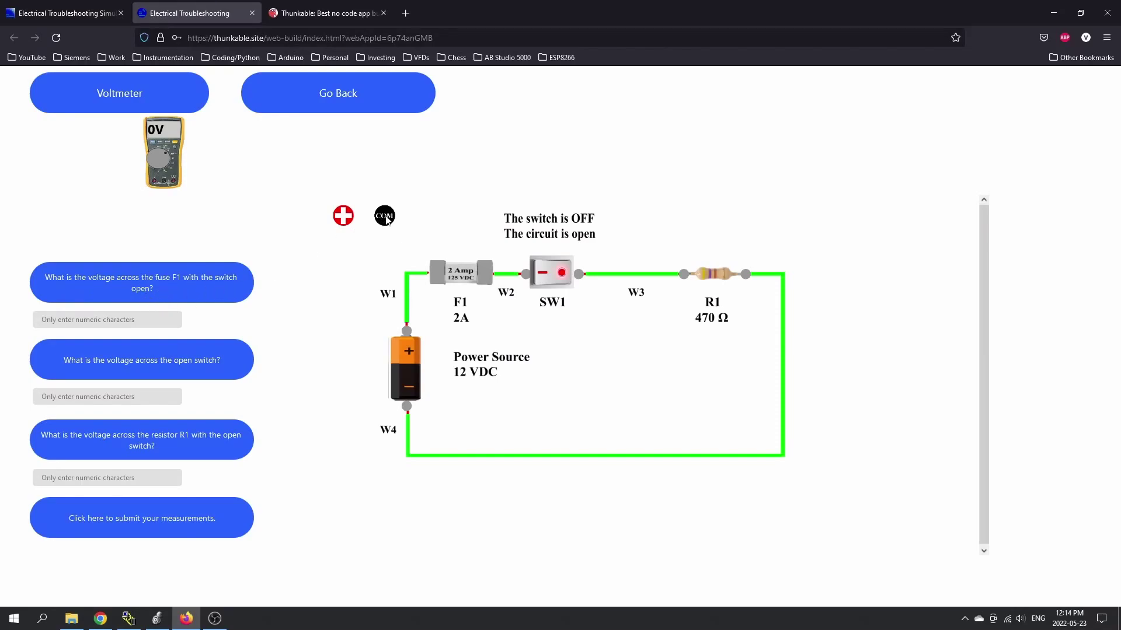
Step: Place the voltmeter probes across fuse F1 and enter 0 as its voltage
{"action": "left_click_drag", "start_coordinate": [386, 219], "coordinate": [485, 272]}
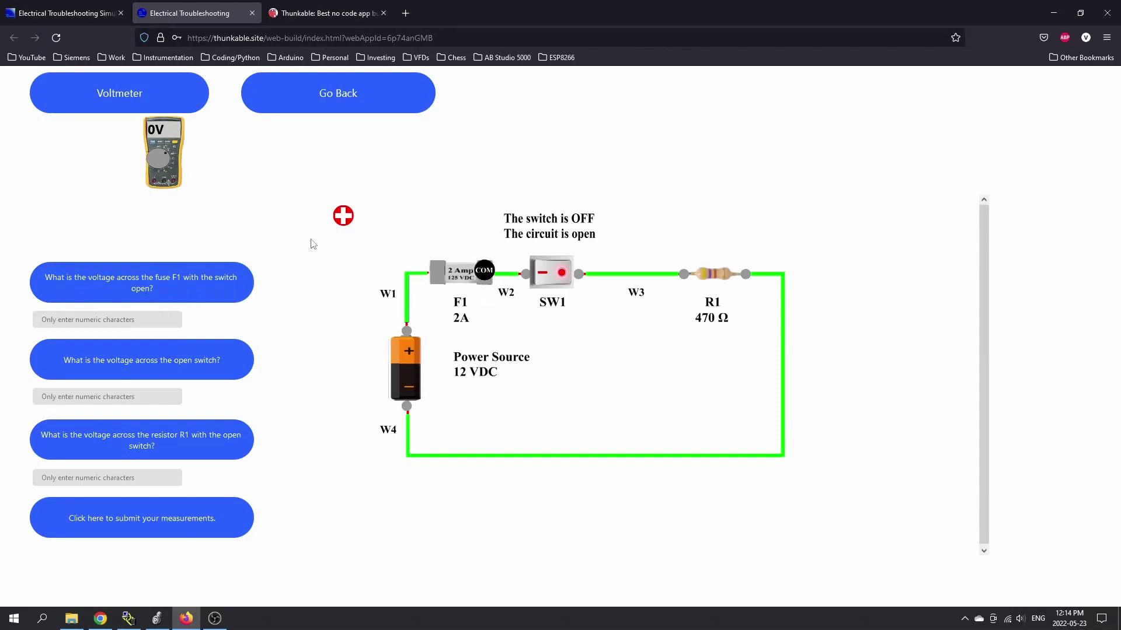
{"action": "left_click_drag", "start_coordinate": [344, 216], "coordinate": [435, 274]}
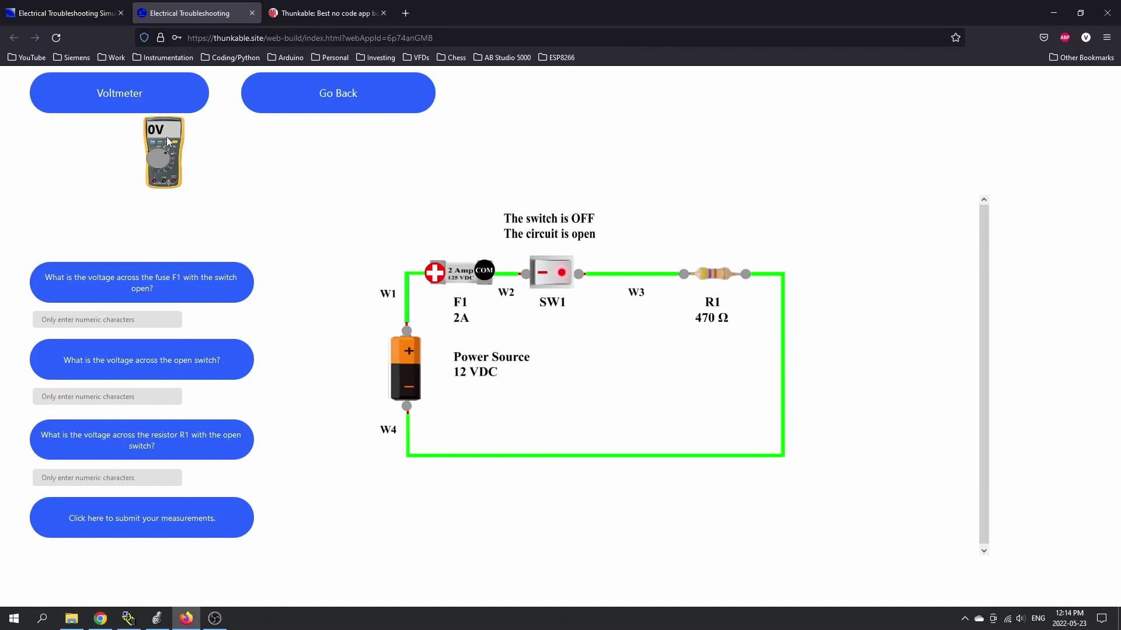
{"action": "left_click", "coordinate": [83, 319]}
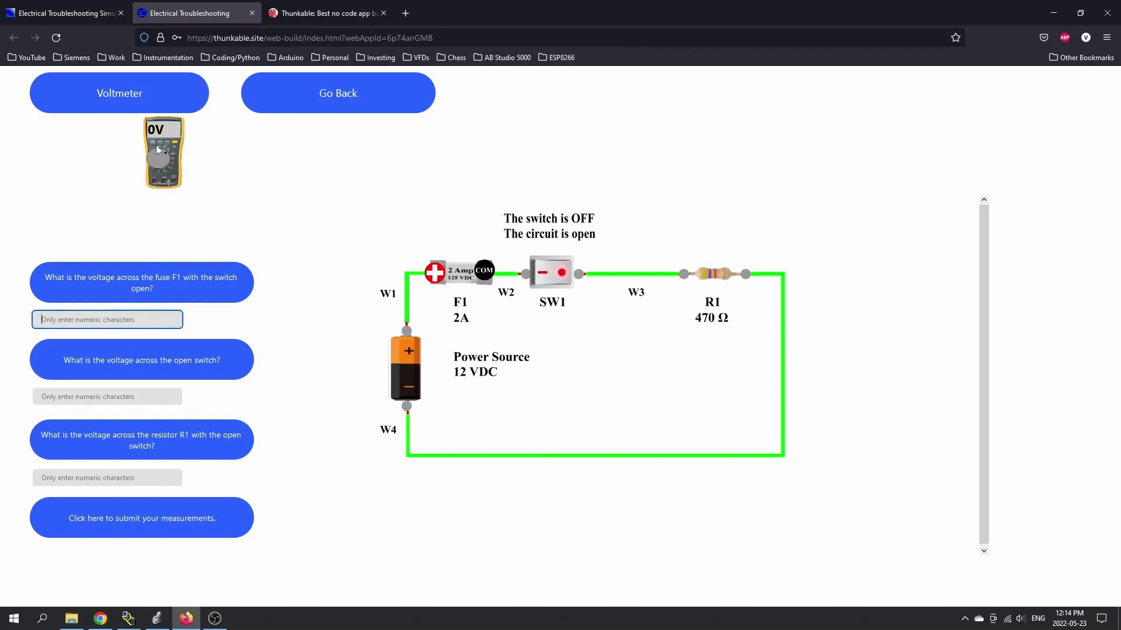
{"action": "type", "text": "0"}
Step: Probe across SW1, enter 12 for the open-switch voltage, then turn SW1 on
{"action": "left_click_drag", "start_coordinate": [489, 273], "coordinate": [587, 281]}
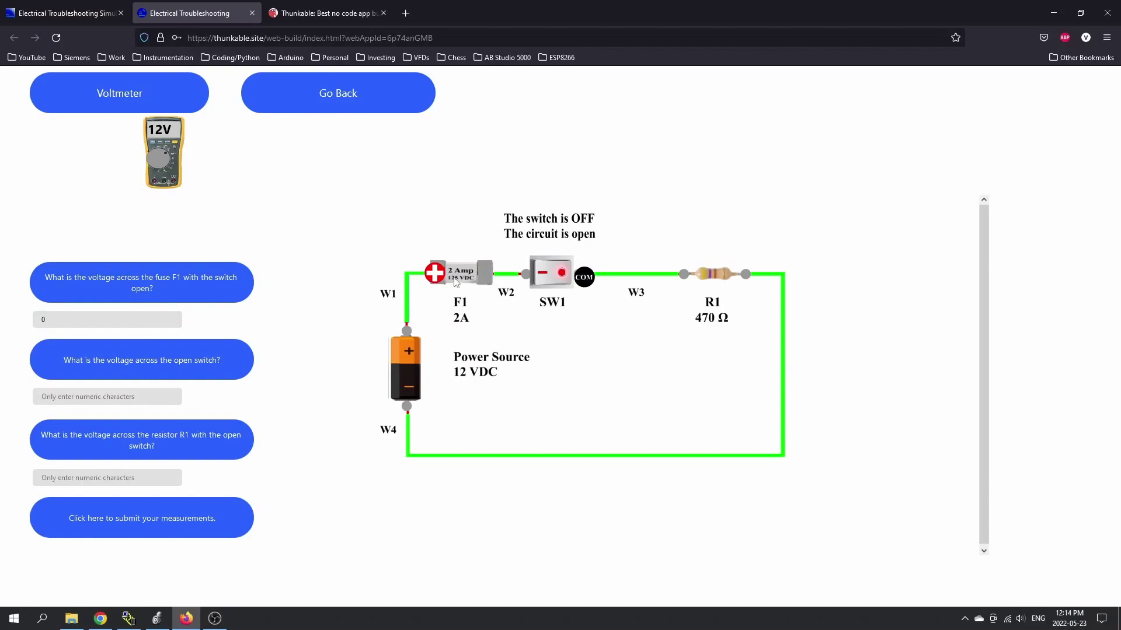
{"action": "left_click_drag", "start_coordinate": [438, 276], "coordinate": [527, 279]}
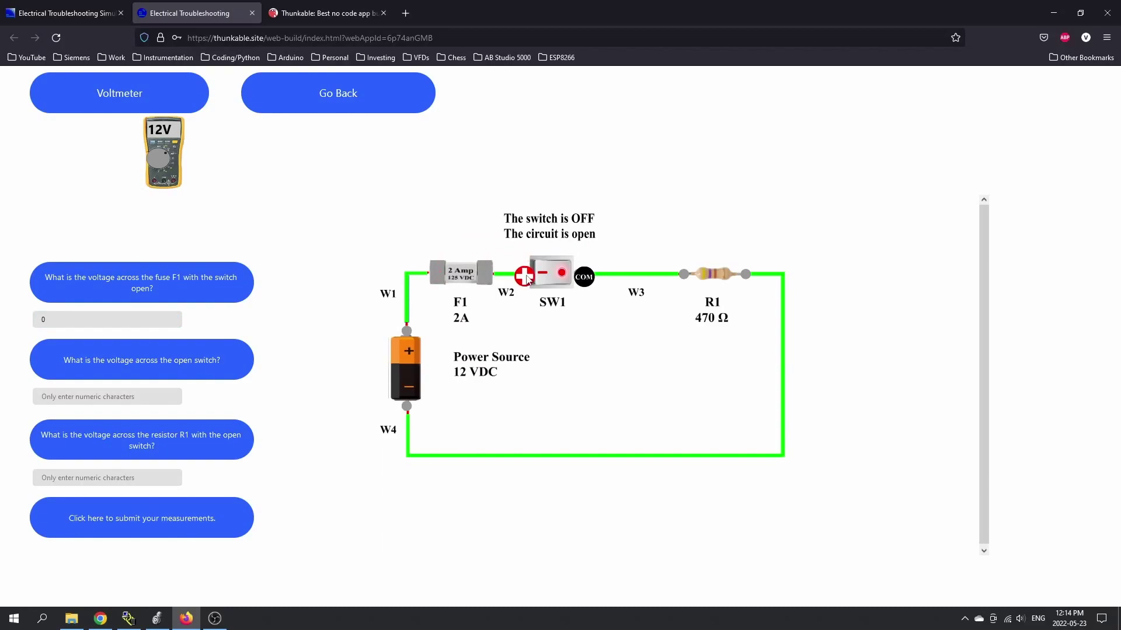
{"action": "left_click", "coordinate": [60, 398]}
{"action": "type", "text": "12"}
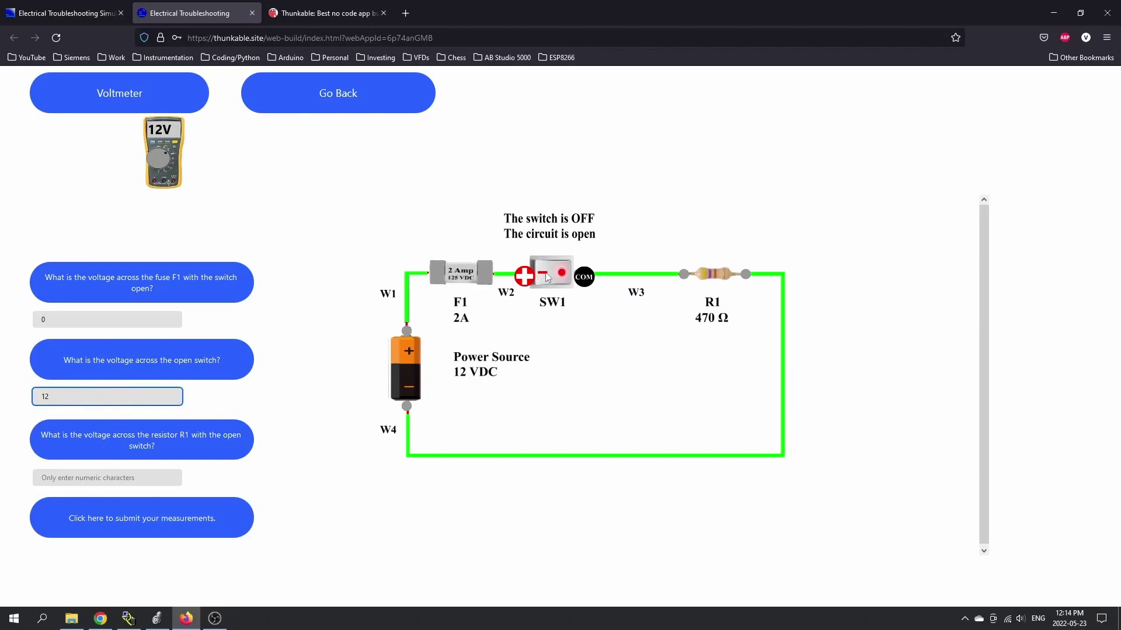
{"action": "left_click", "coordinate": [545, 276]}
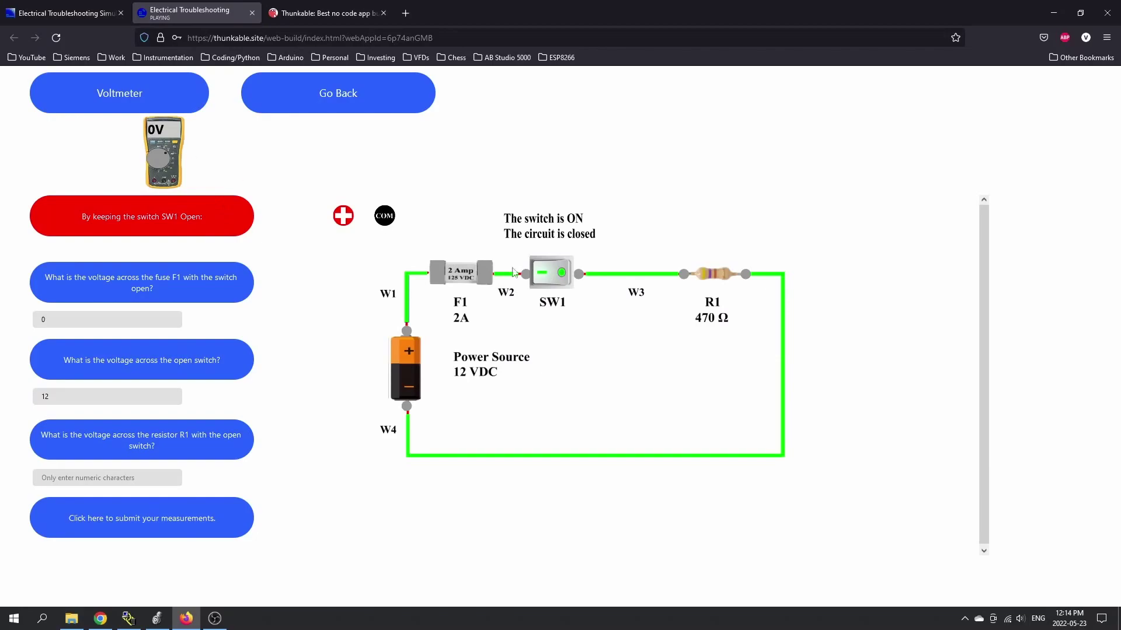
Step: Turn SW1 off, probe across resistor R1 and enter 0 for its voltage
{"action": "left_click", "coordinate": [563, 278]}
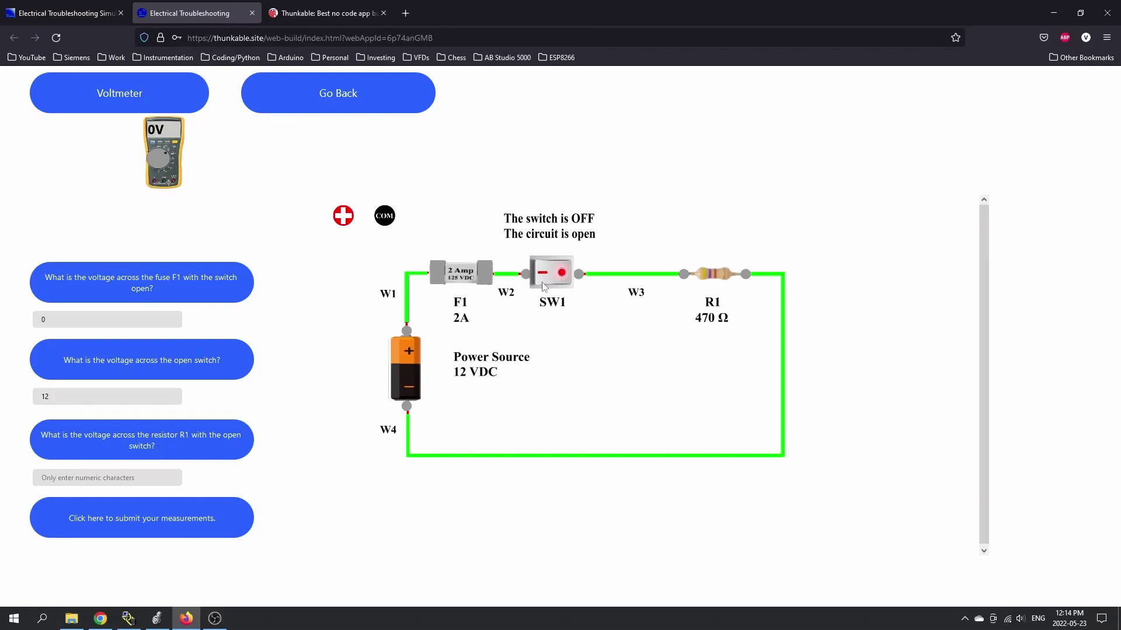
{"action": "left_click_drag", "start_coordinate": [384, 216], "coordinate": [748, 274]}
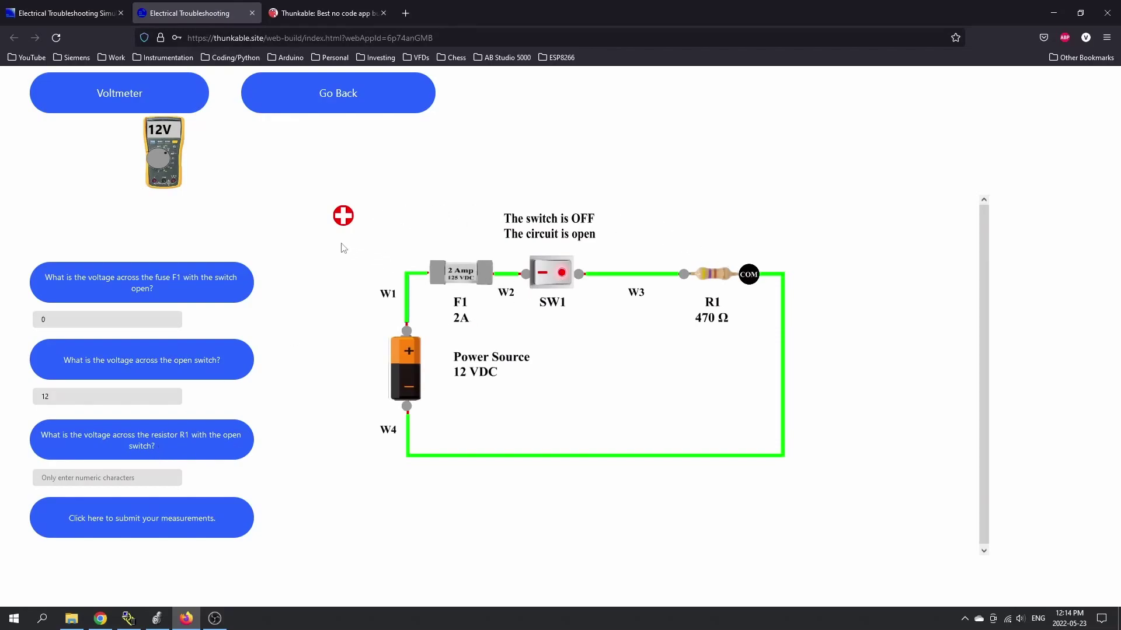
{"action": "left_click_drag", "start_coordinate": [343, 215], "coordinate": [676, 280]}
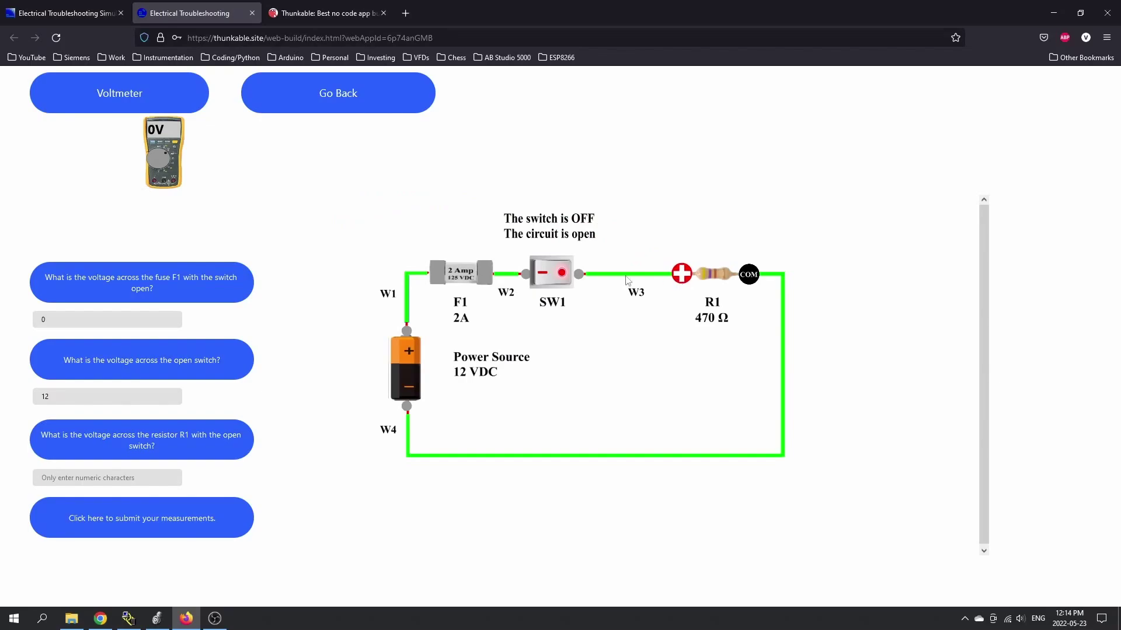
{"action": "left_click", "coordinate": [78, 476]}
{"action": "type", "text": "0"}
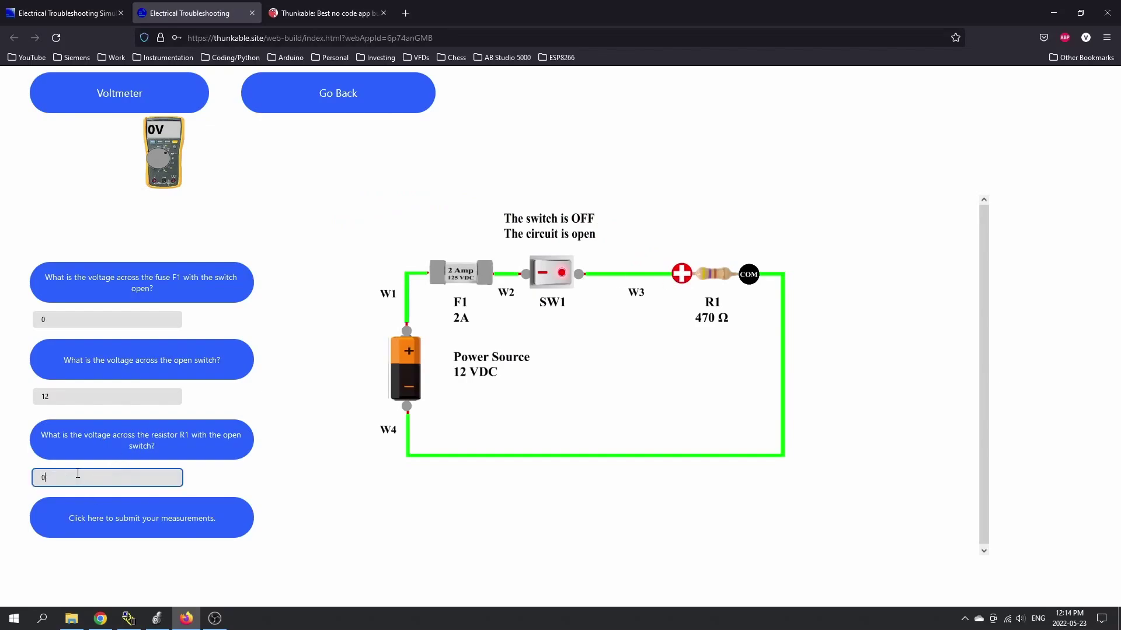
Step: Probe across SW1, then fuse F1, then the battery, which reads 12V
{"action": "left_click", "coordinate": [310, 451]}
{"action": "left_click_drag", "start_coordinate": [681, 274], "coordinate": [610, 194]}
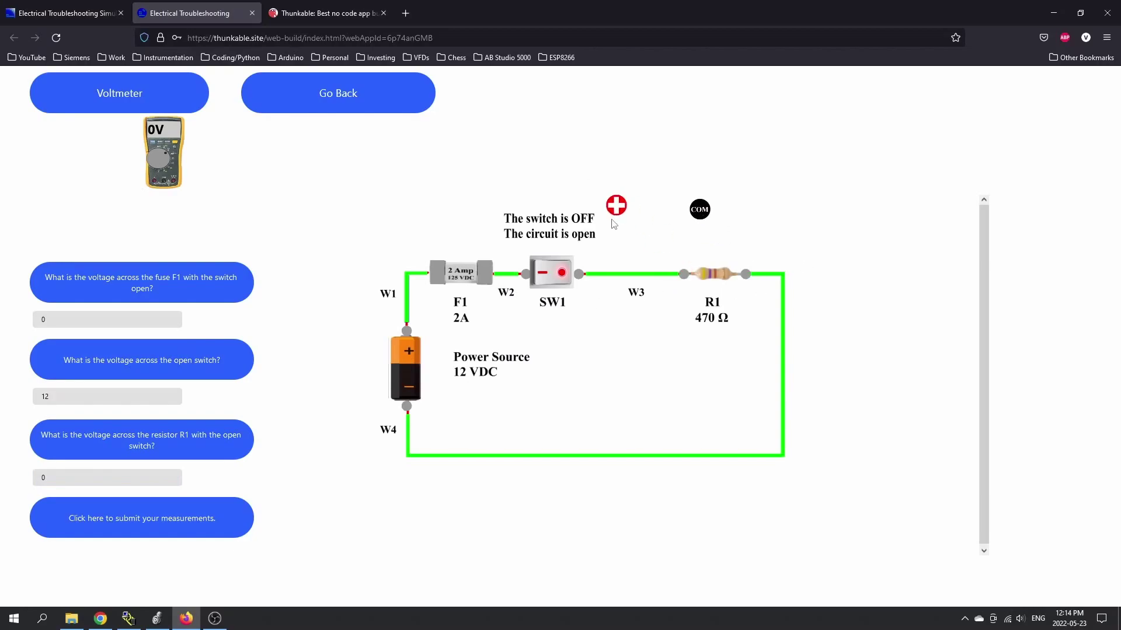
{"action": "left_click_drag", "start_coordinate": [617, 208], "coordinate": [521, 280]}
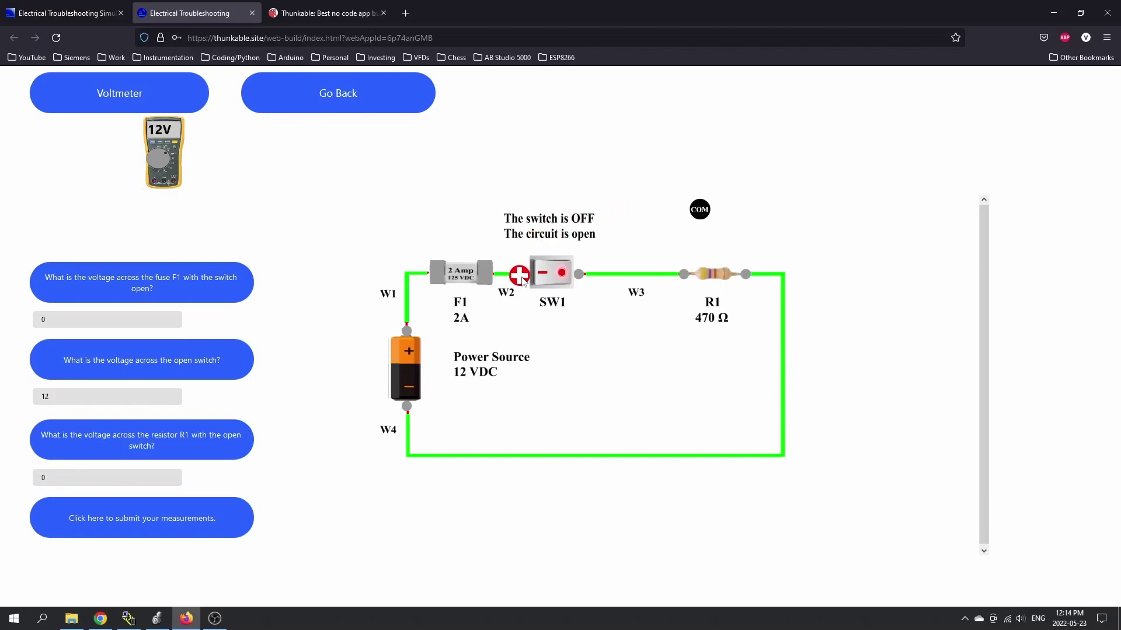
{"action": "left_click_drag", "start_coordinate": [700, 208], "coordinate": [441, 278]}
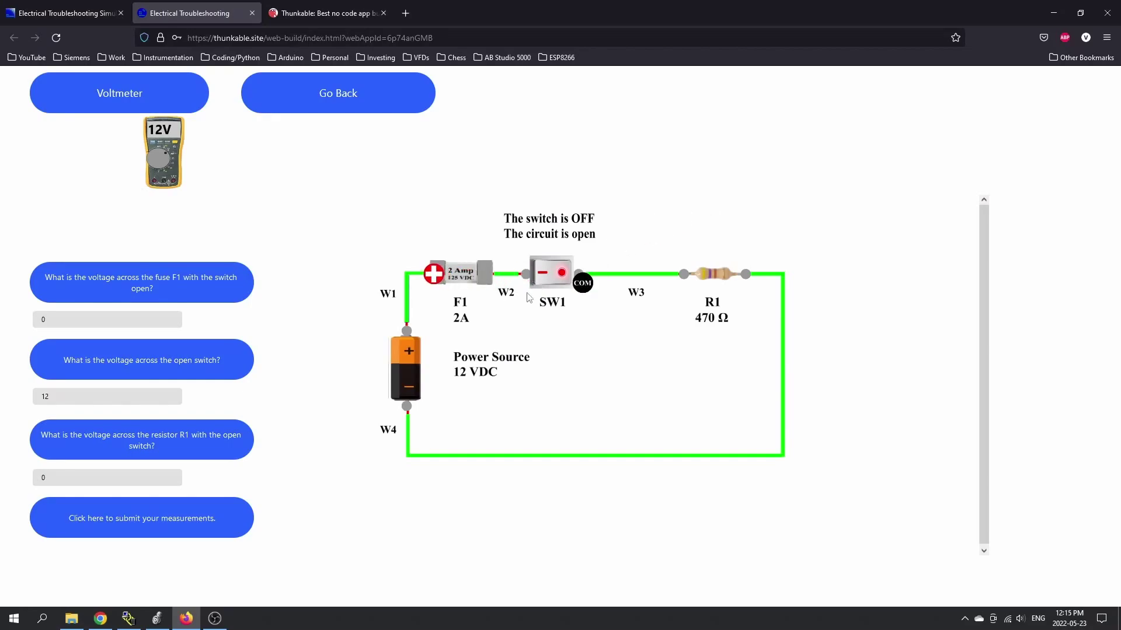
{"action": "left_click_drag", "start_coordinate": [578, 295], "coordinate": [410, 330]}
{"action": "left_click_drag", "start_coordinate": [486, 273], "coordinate": [413, 411]}
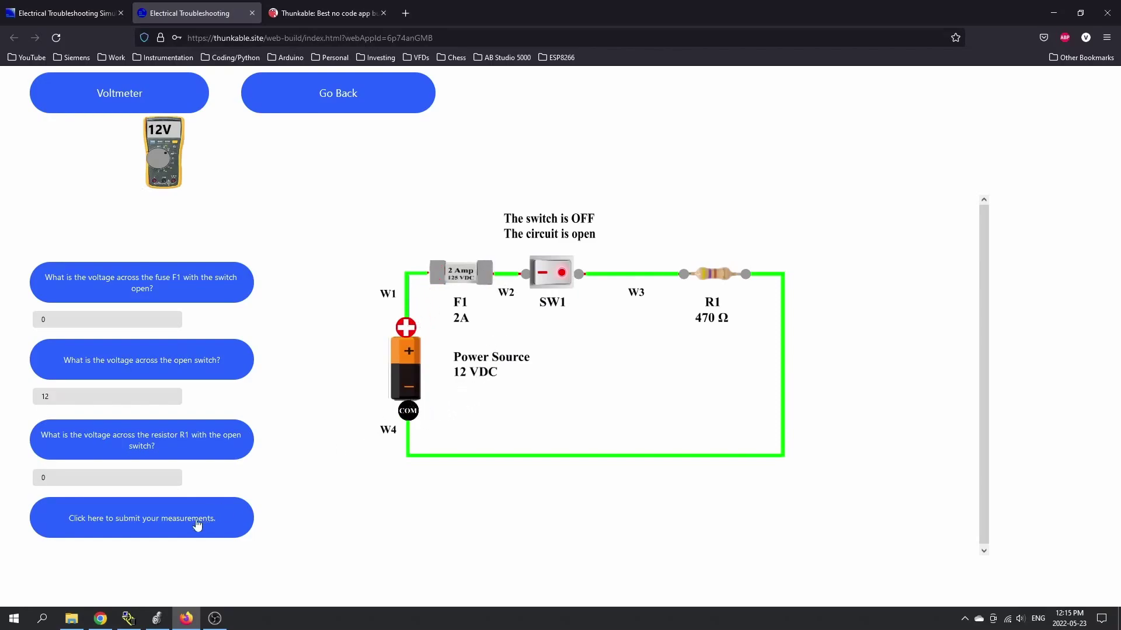
Step: Submit the switch-open answers, turn SW1 on and enter 0 for fuse F1's voltage
{"action": "left_click", "coordinate": [164, 533]}
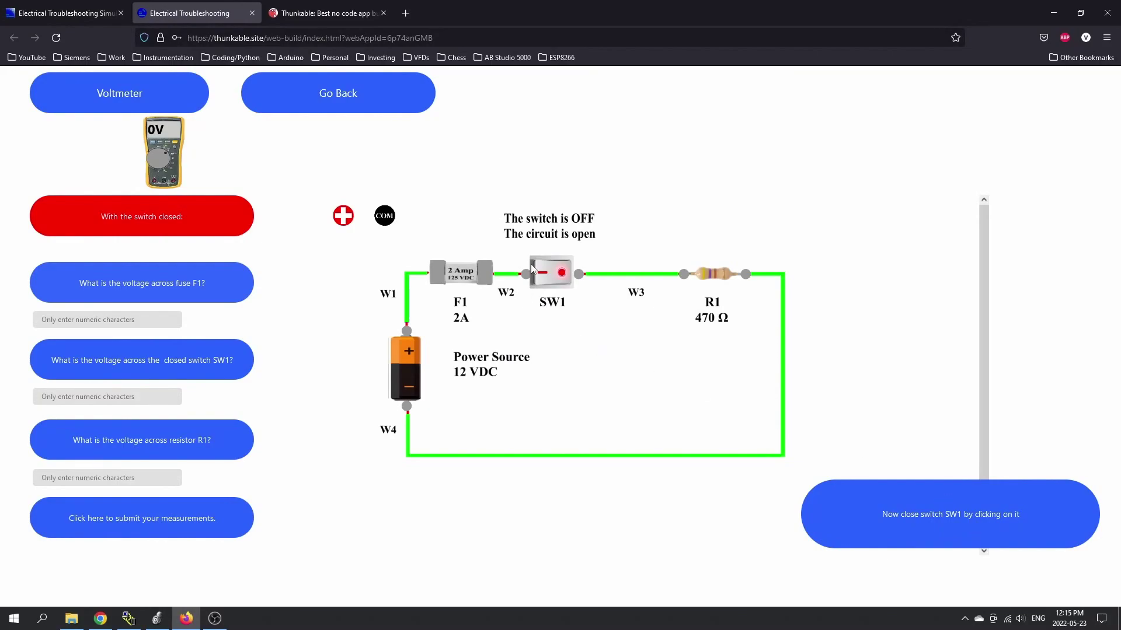
{"action": "left_click", "coordinate": [543, 278]}
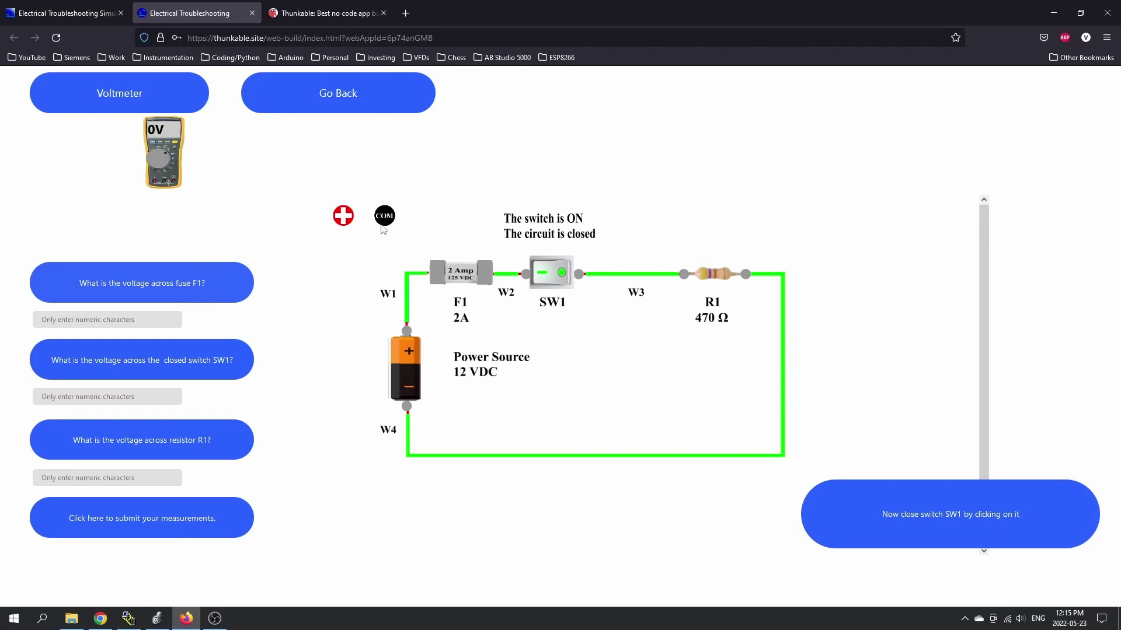
{"action": "left_click_drag", "start_coordinate": [384, 216], "coordinate": [490, 277]}
{"action": "left_click_drag", "start_coordinate": [350, 218], "coordinate": [443, 277]}
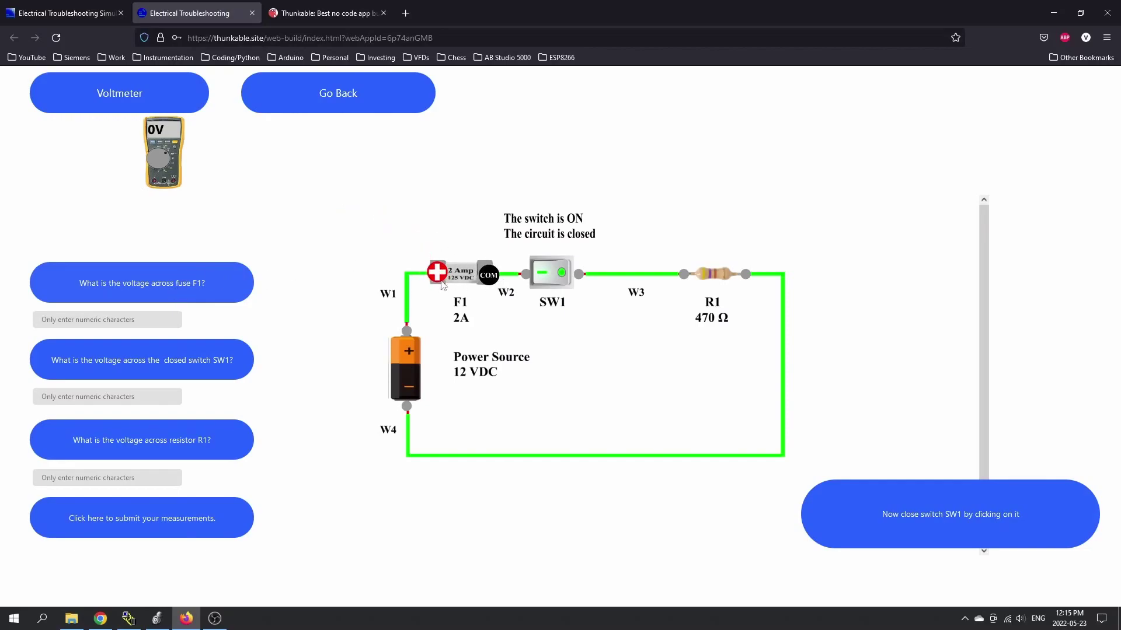
{"action": "left_click", "coordinate": [73, 315]}
{"action": "type", "text": "0"}
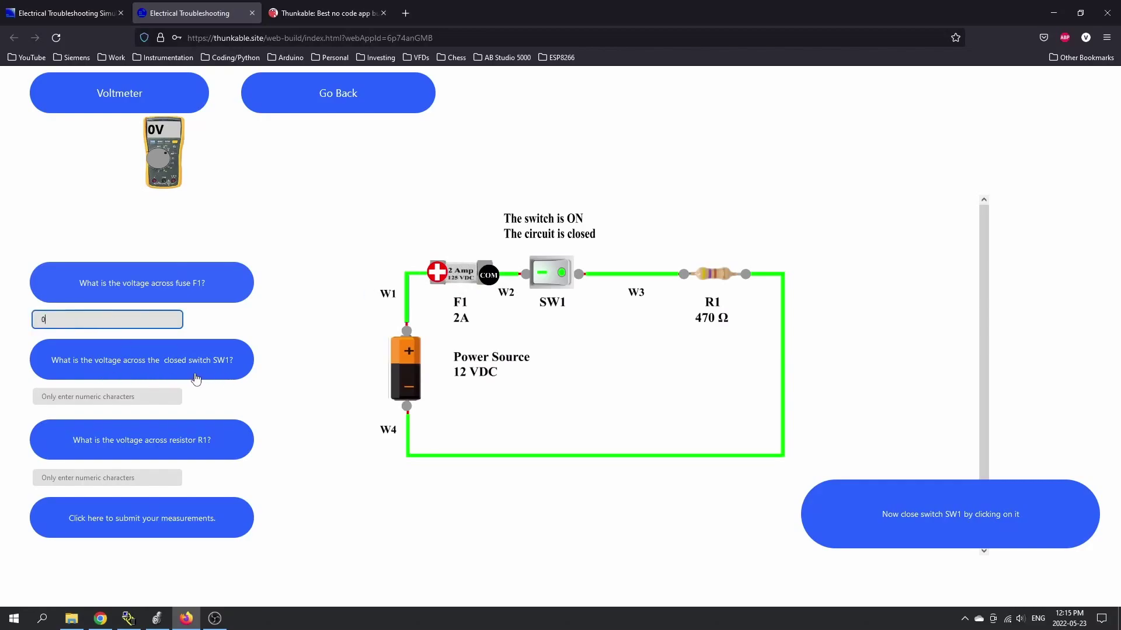
Step: Probe across the closed SW1 and enter 0 for its voltage
{"action": "left_click_drag", "start_coordinate": [489, 275], "coordinate": [582, 276]}
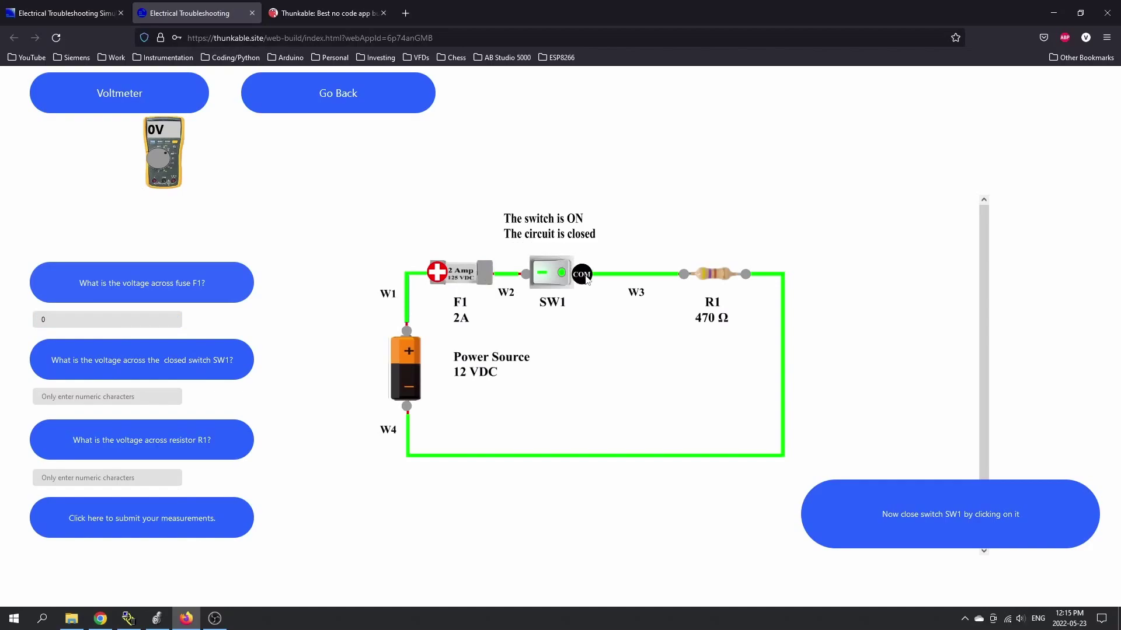
{"action": "left_click_drag", "start_coordinate": [438, 278], "coordinate": [527, 280]}
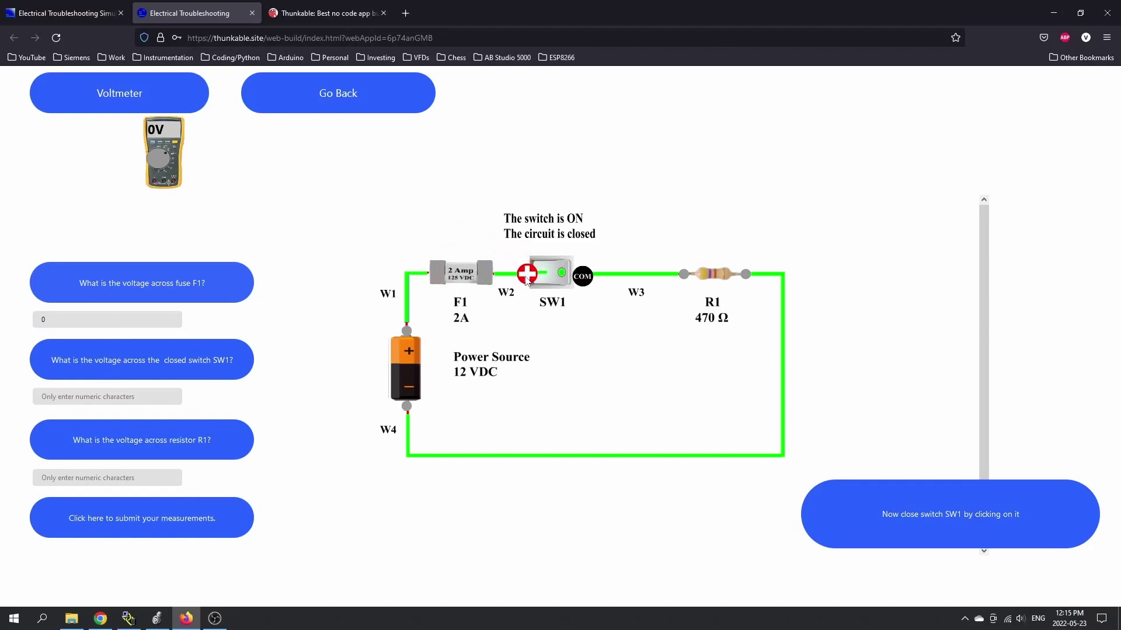
{"action": "left_click", "coordinate": [100, 399]}
{"action": "type", "text": "0"}
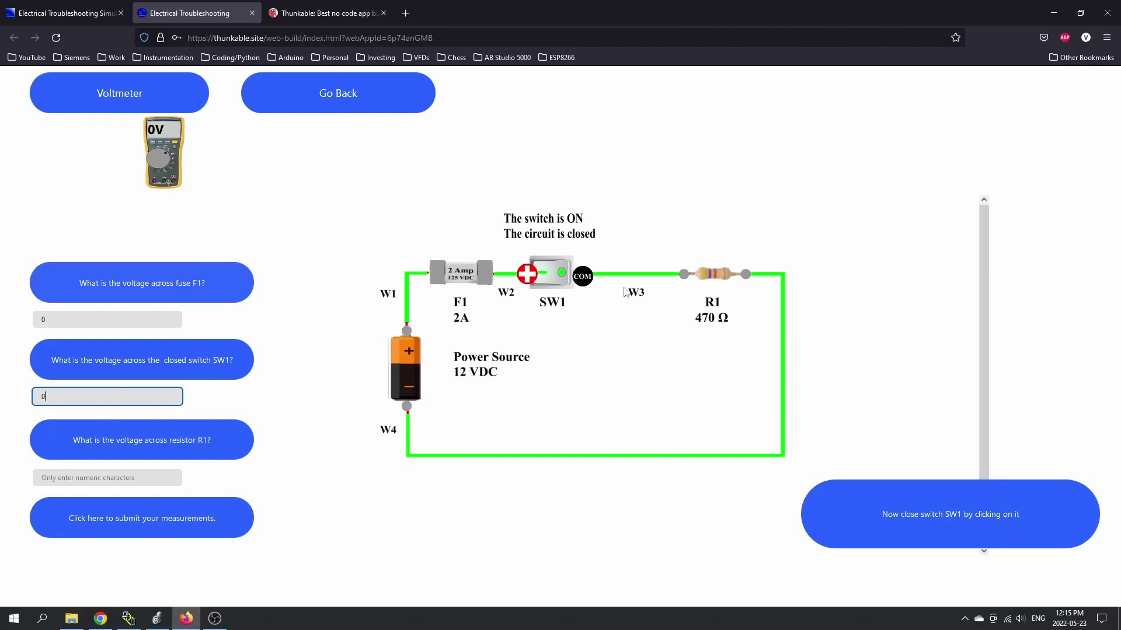
Step: Probe across R1, enter 12 for its voltage and submit the switch-closed answers
{"action": "left_click_drag", "start_coordinate": [583, 276], "coordinate": [746, 278]}
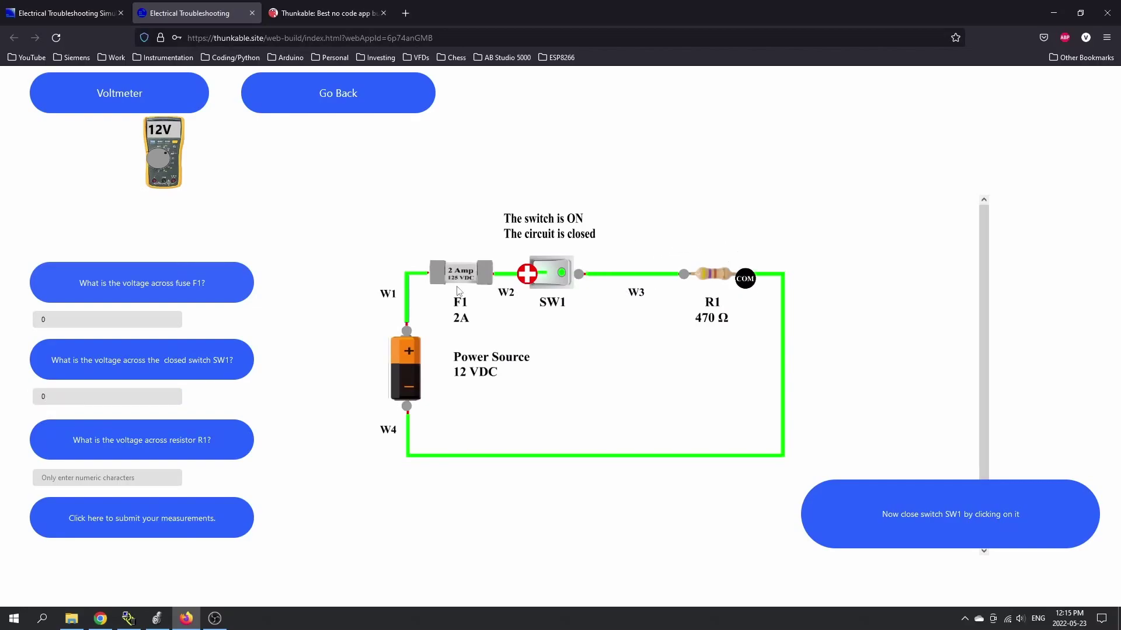
{"action": "left_click_drag", "start_coordinate": [525, 277], "coordinate": [678, 281]}
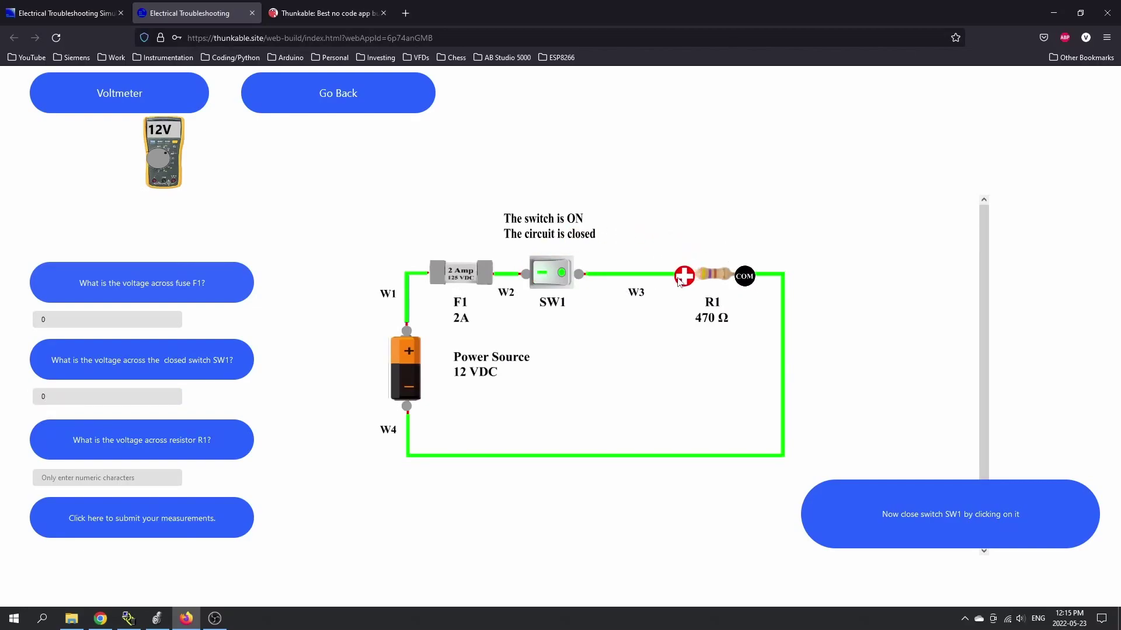
{"action": "left_click", "coordinate": [106, 483]}
{"action": "type", "text": "12"}
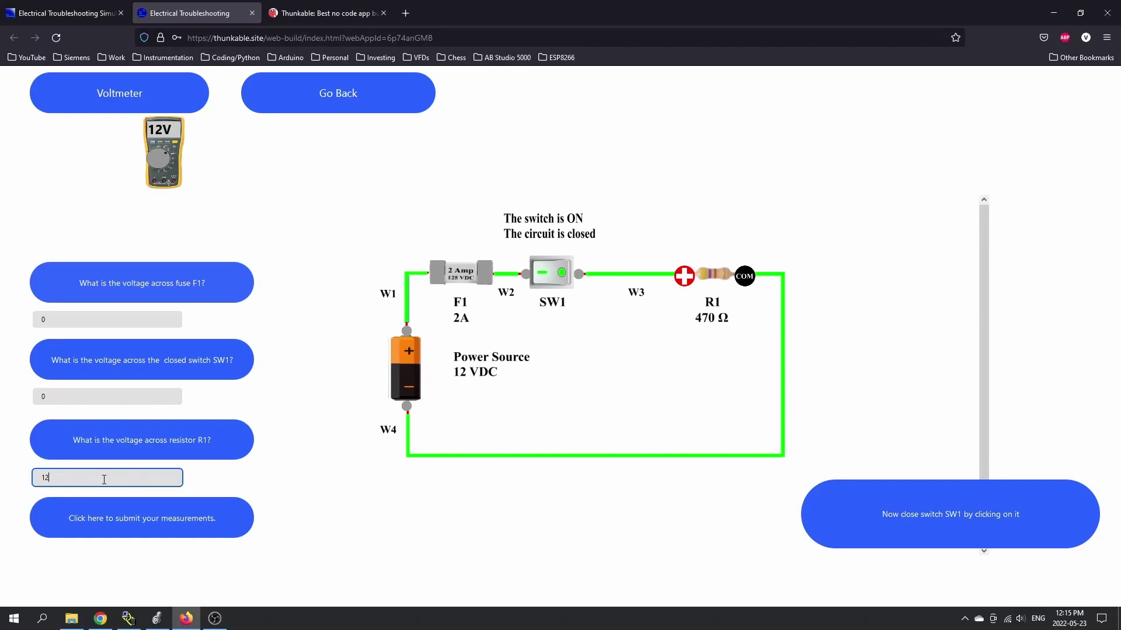
{"action": "left_click", "coordinate": [90, 519]}
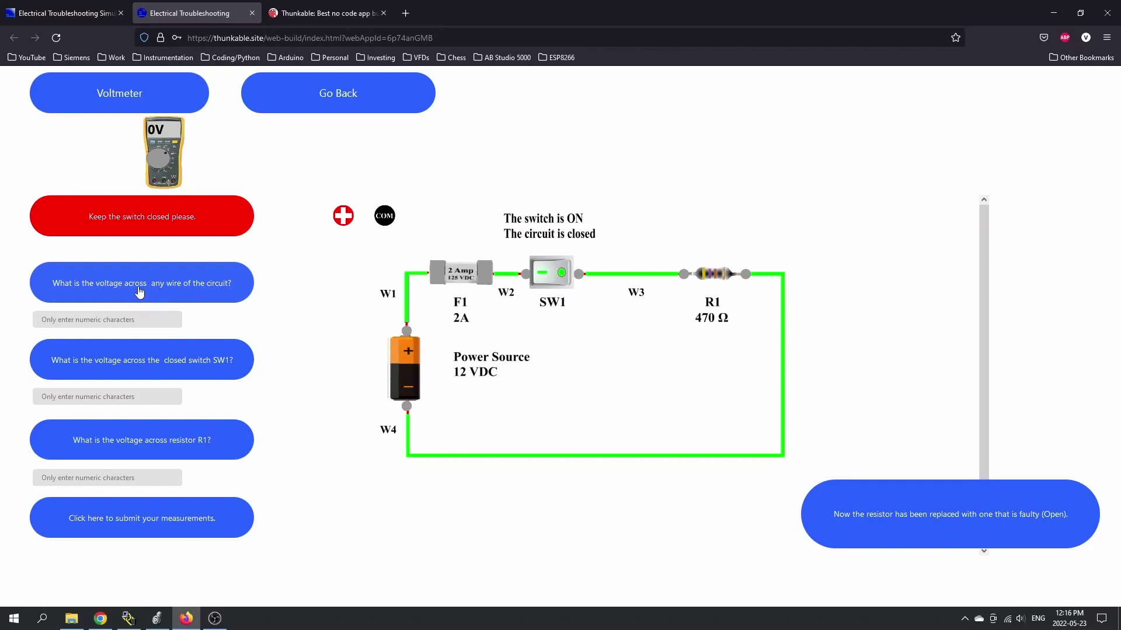
Step: Probe wire W4 and enter 0 for the wire voltage
{"action": "left_click_drag", "start_coordinate": [384, 216], "coordinate": [564, 384]}
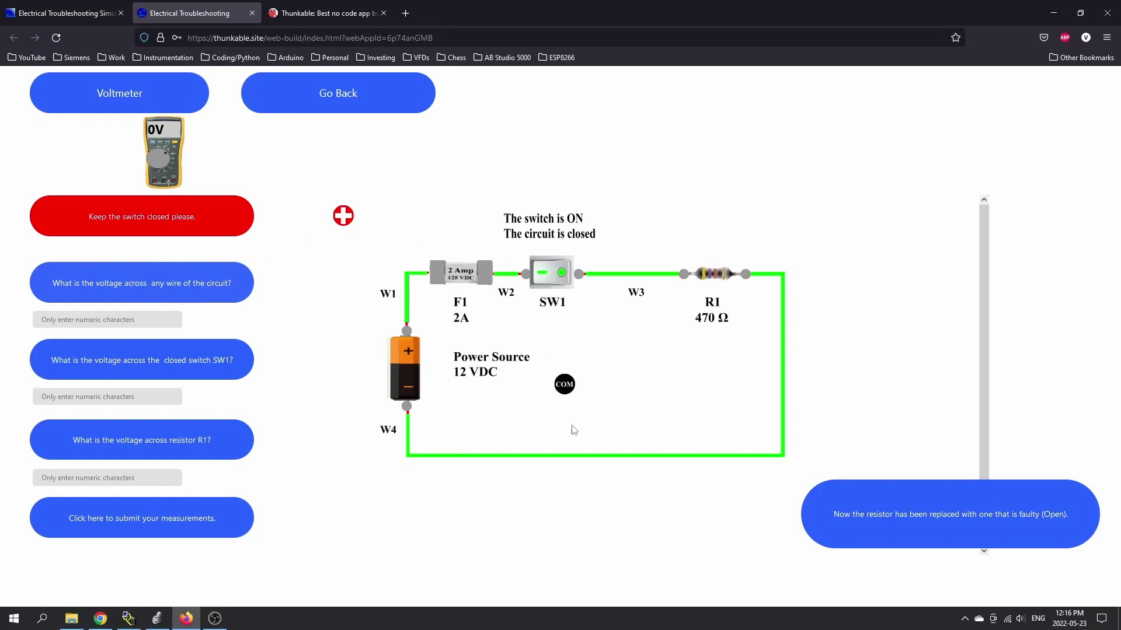
{"action": "left_click_drag", "start_coordinate": [574, 431], "coordinate": [584, 450]}
{"action": "left_click_drag", "start_coordinate": [345, 216], "coordinate": [459, 446]}
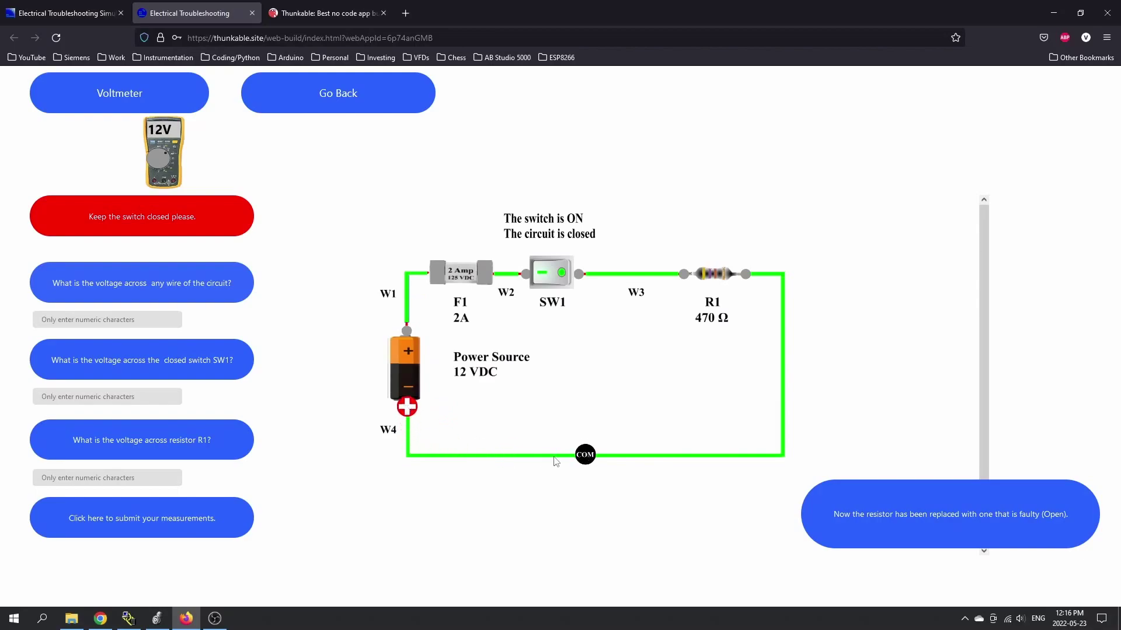
{"action": "left_click_drag", "start_coordinate": [585, 455], "coordinate": [745, 275]}
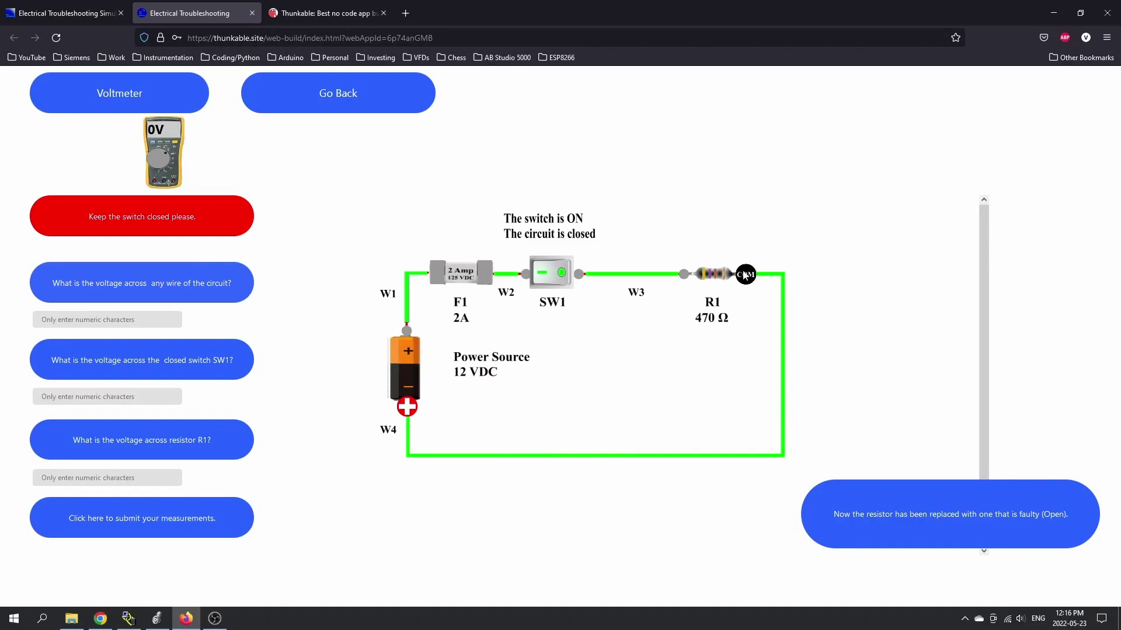
{"action": "left_click", "coordinate": [105, 324]}
{"action": "type", "text": "0"}
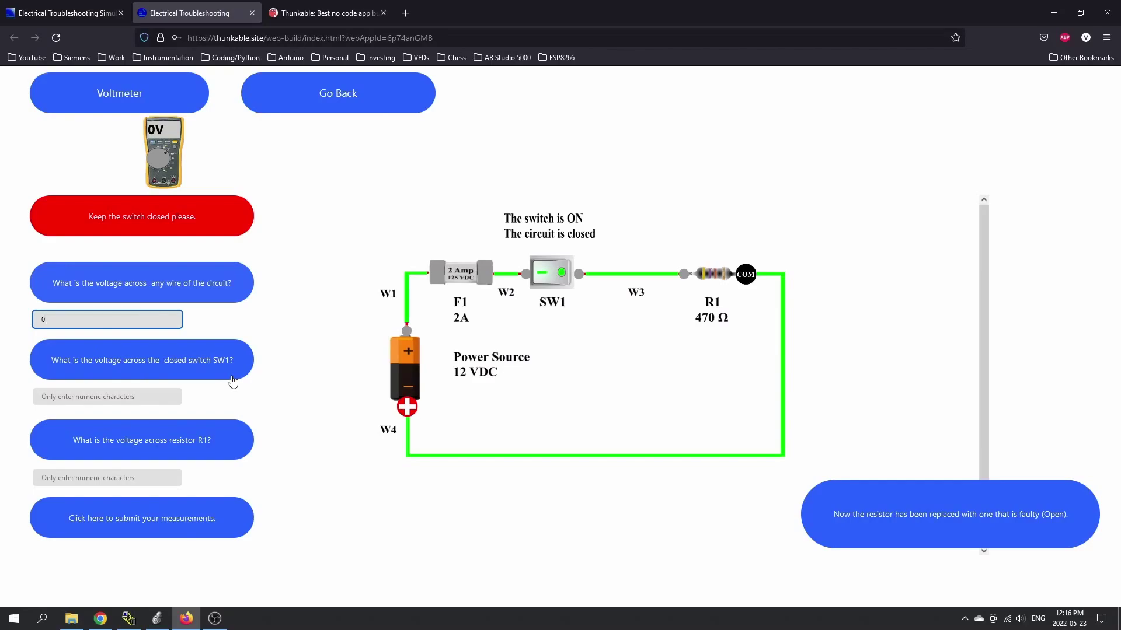
Step: Probe across SW1 and enter 0 for the closed-switch voltage
{"action": "left_click_drag", "start_coordinate": [407, 407], "coordinate": [528, 273]}
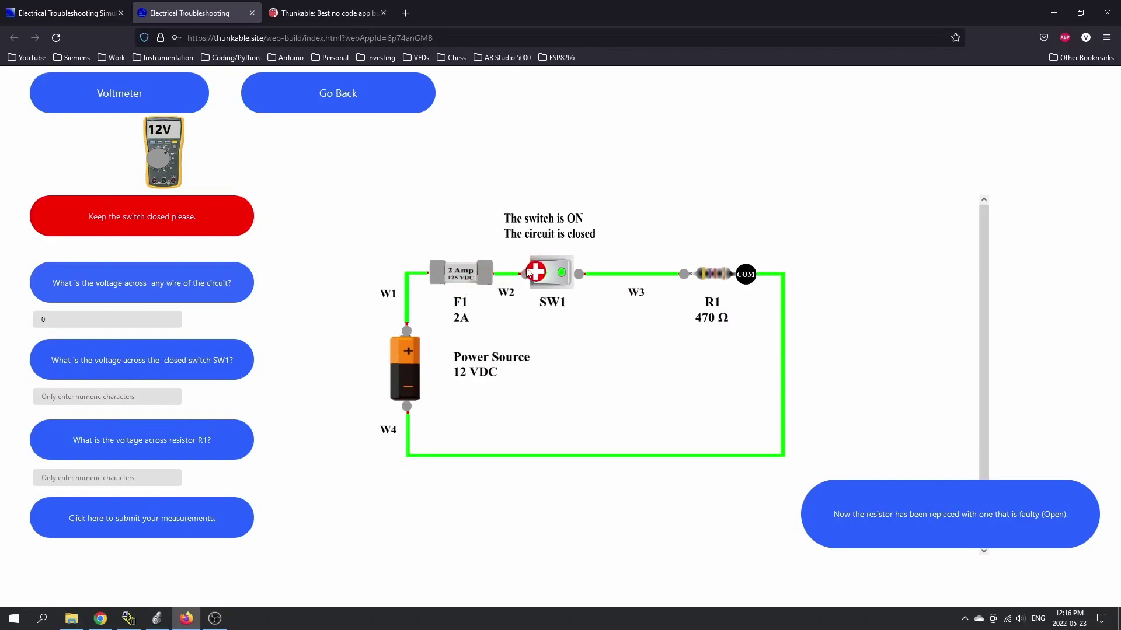
{"action": "left_click_drag", "start_coordinate": [746, 274], "coordinate": [572, 283]}
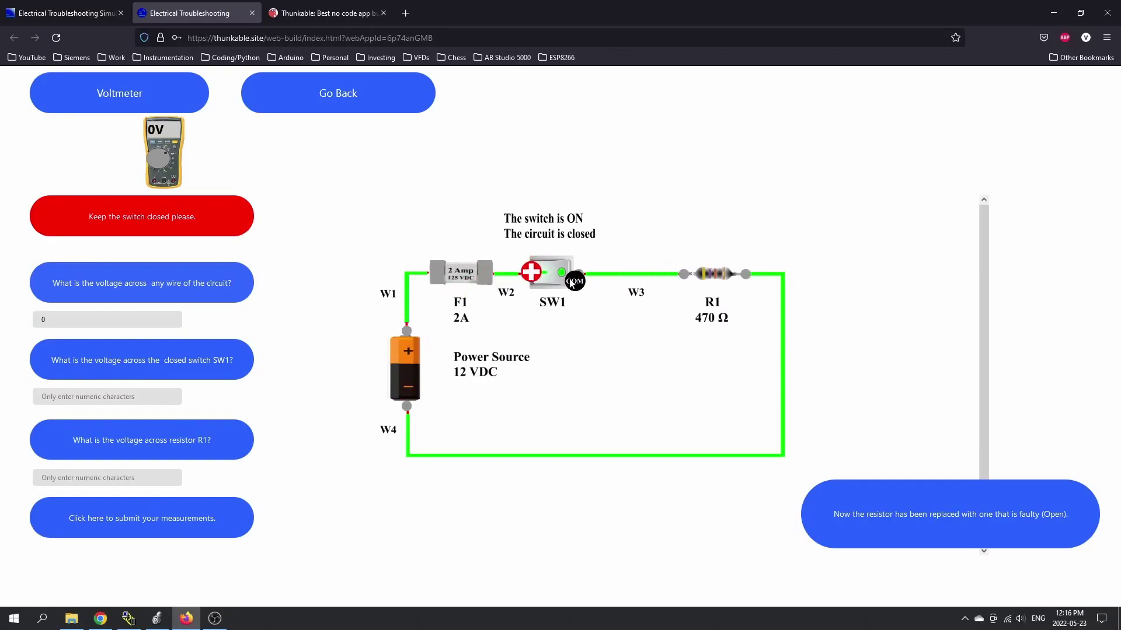
{"action": "left_click", "coordinate": [93, 395]}
{"action": "type", "text": "0"}
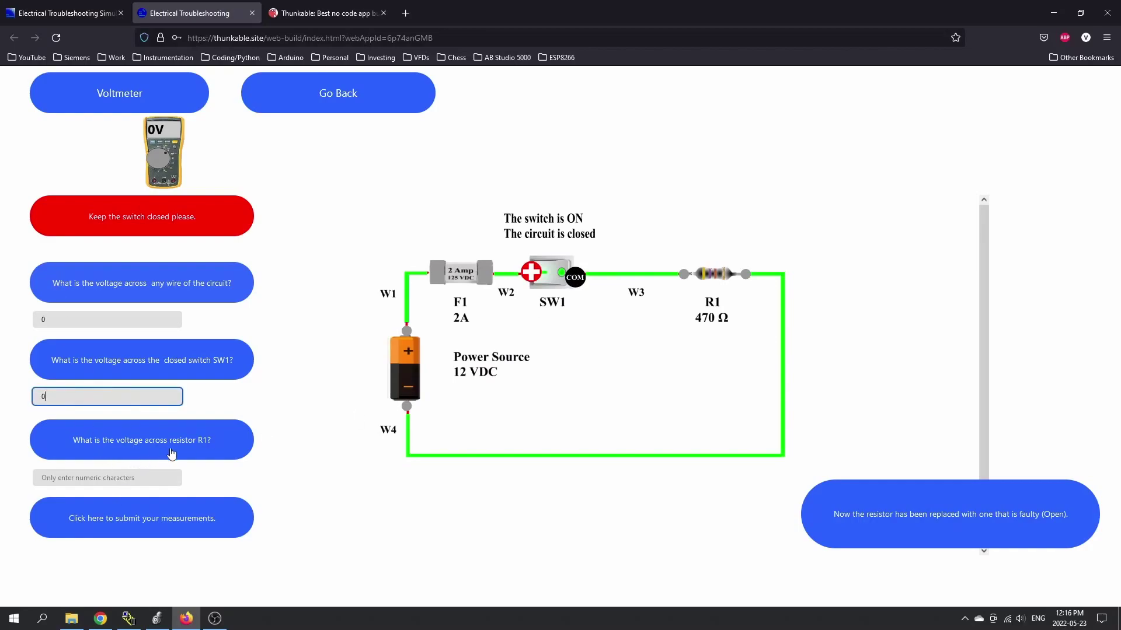
Step: Probe across the faulty R1, enter 12 and submit the open-resistor answers
{"action": "left_click_drag", "start_coordinate": [576, 280], "coordinate": [748, 275]}
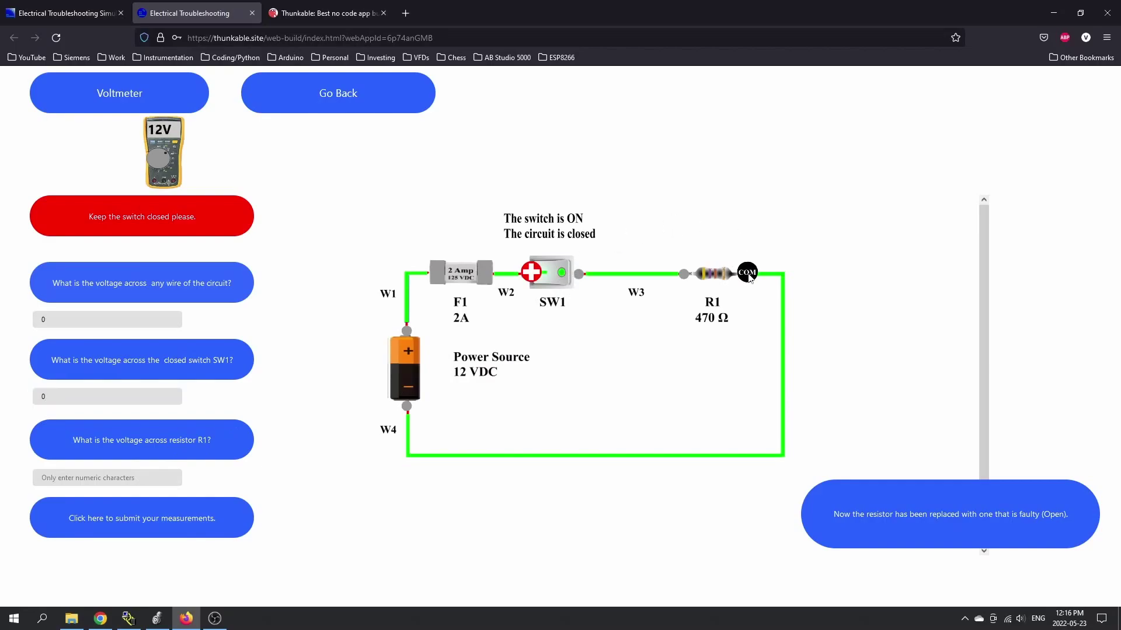
{"action": "left_click_drag", "start_coordinate": [532, 275], "coordinate": [683, 273]}
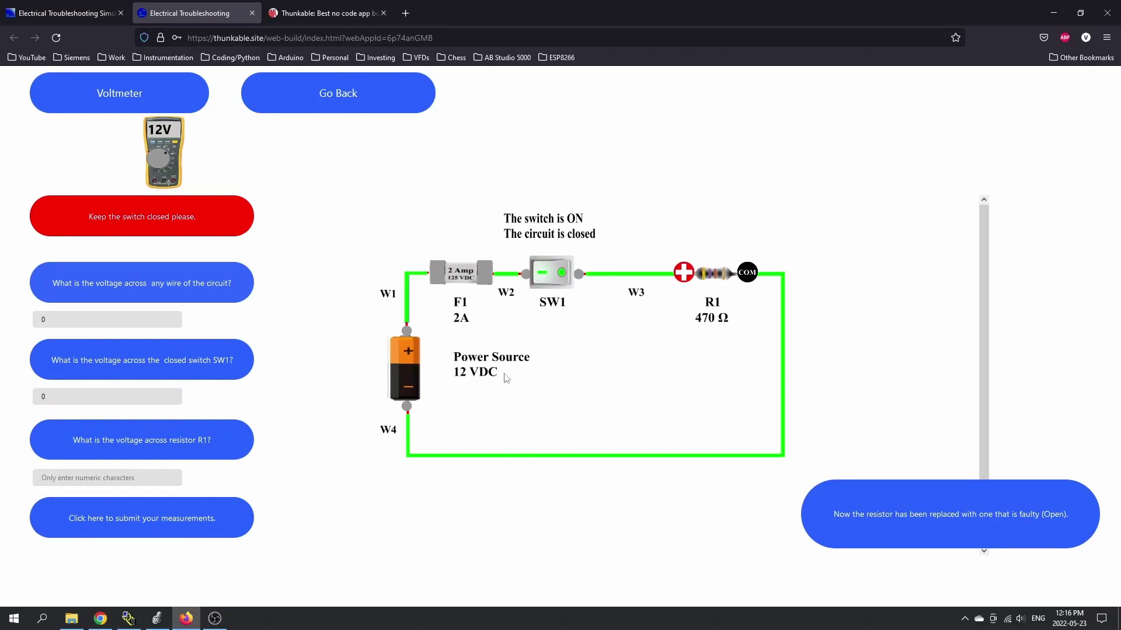
{"action": "left_click", "coordinate": [147, 474]}
{"action": "type", "text": "12"}
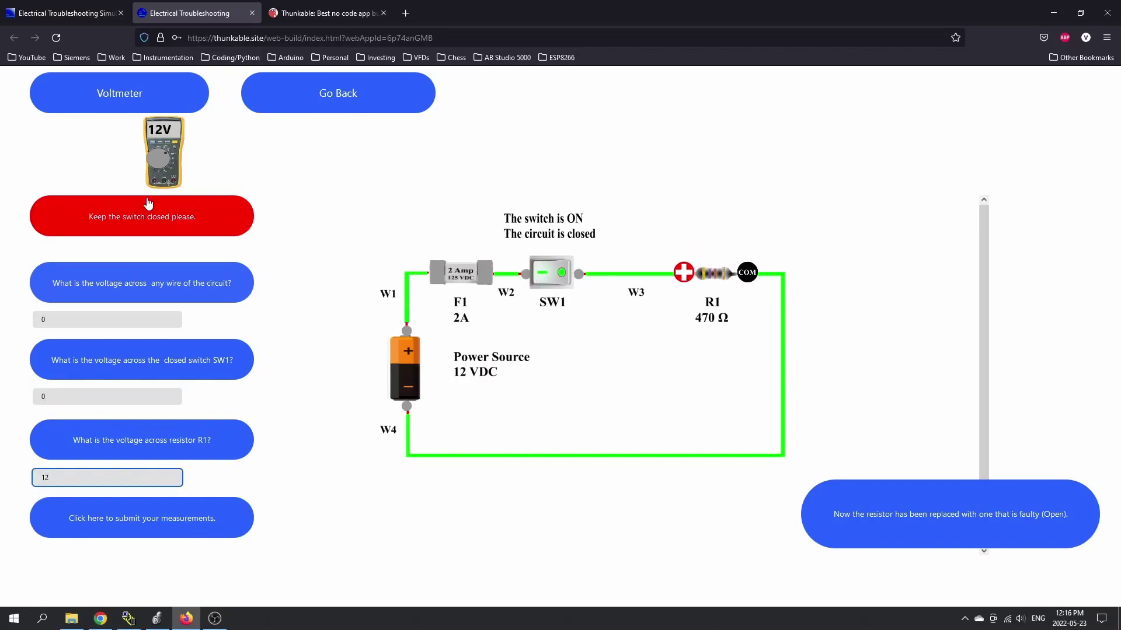
{"action": "left_click", "coordinate": [195, 527]}
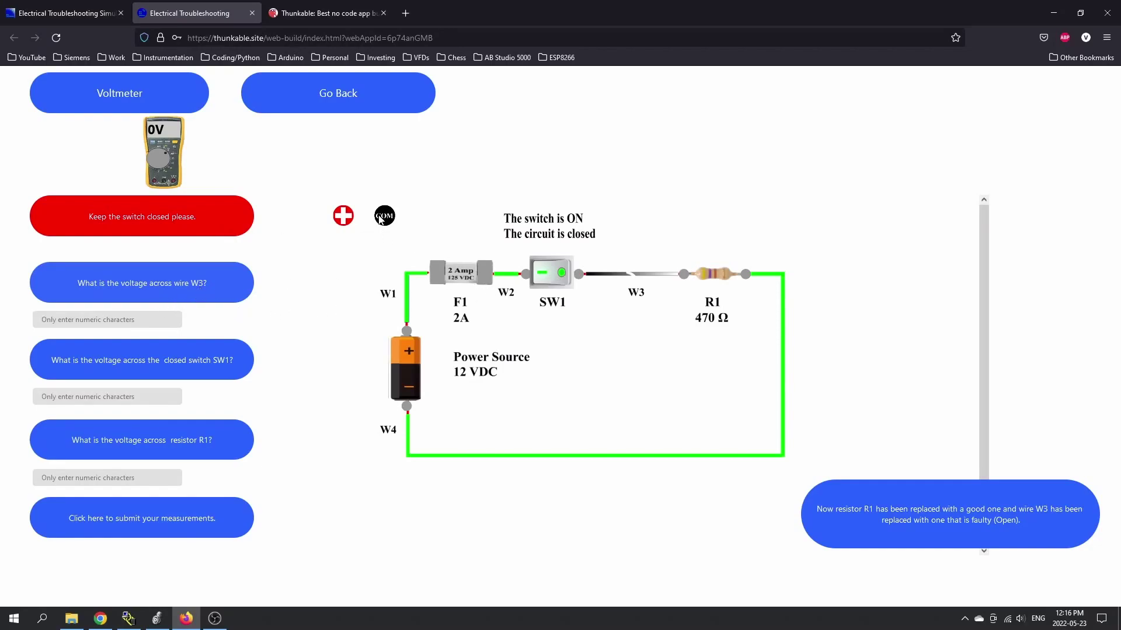
Step: Probe across the open wire W3 and enter 12 for its voltage
{"action": "left_click_drag", "start_coordinate": [380, 219], "coordinate": [684, 274]}
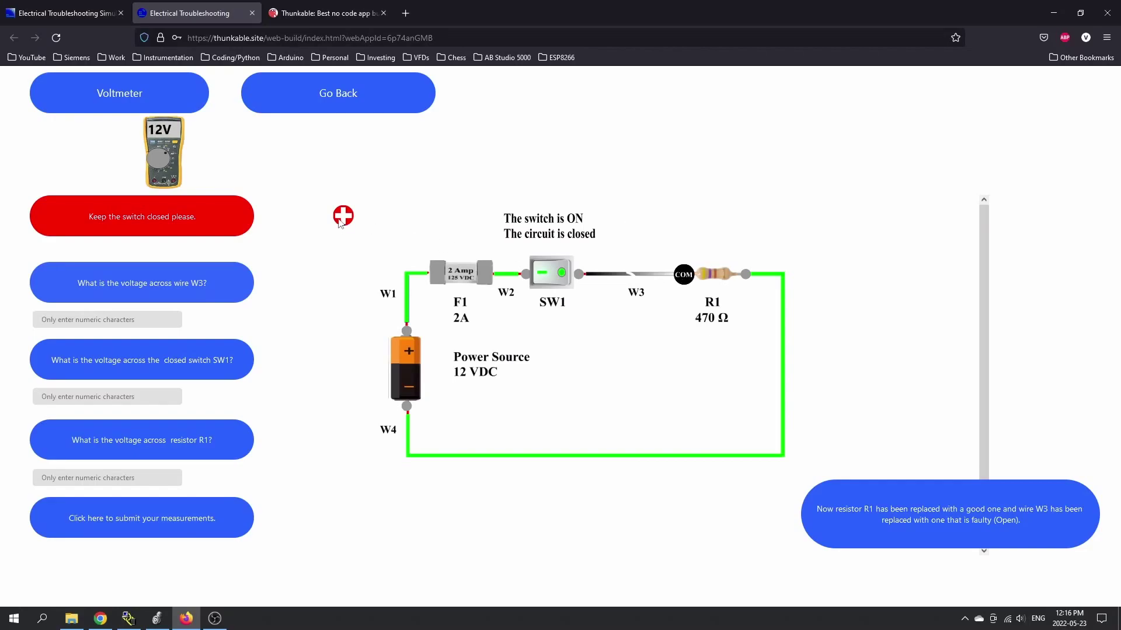
{"action": "left_click_drag", "start_coordinate": [340, 224], "coordinate": [333, 266]}
{"action": "left_click_drag", "start_coordinate": [331, 266], "coordinate": [575, 277]}
{"action": "left_click_drag", "start_coordinate": [579, 275], "coordinate": [584, 279]}
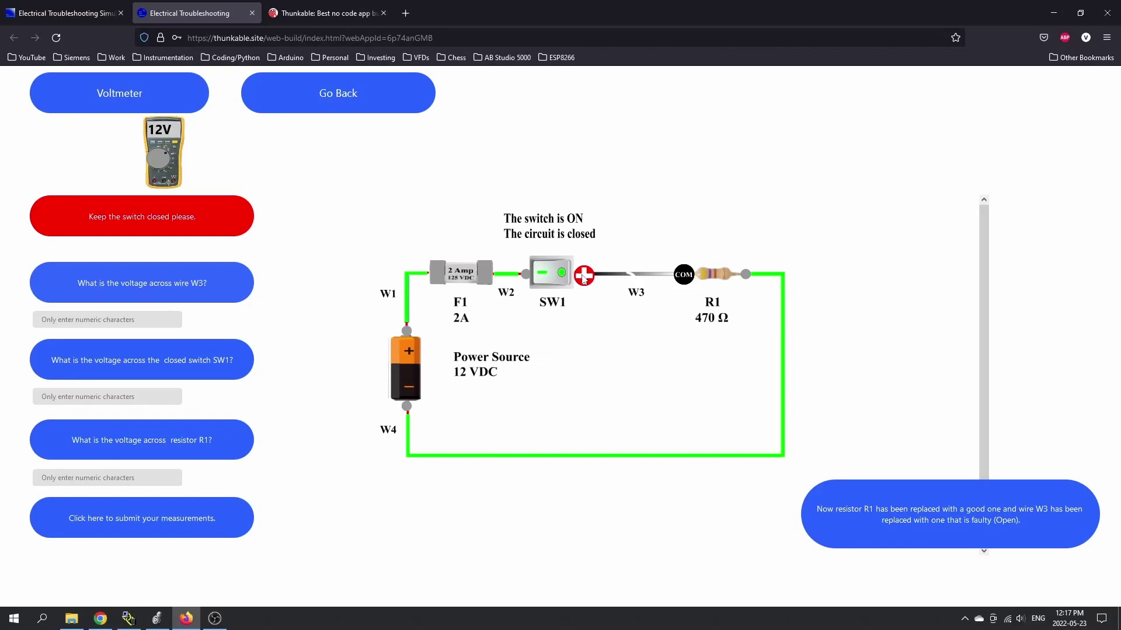
{"action": "left_click", "coordinate": [93, 317]}
{"action": "type", "text": "12"}
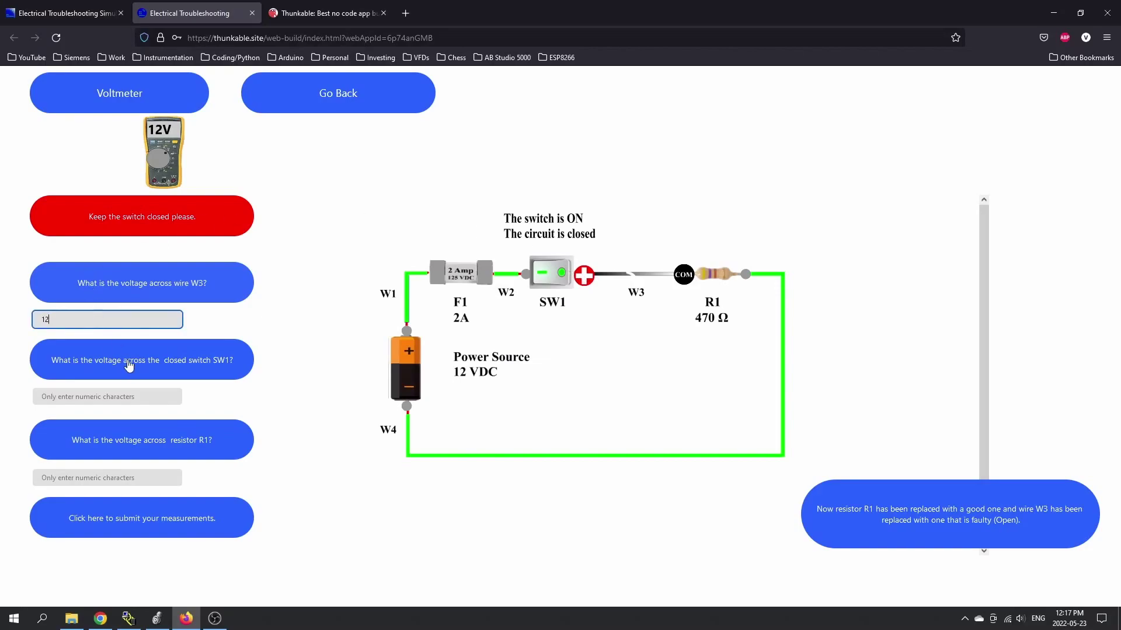
Step: Probe across SW1 and enter 0 for its voltage
{"action": "left_click_drag", "start_coordinate": [584, 275], "coordinate": [529, 273]}
{"action": "left_click_drag", "start_coordinate": [682, 275], "coordinate": [584, 277]}
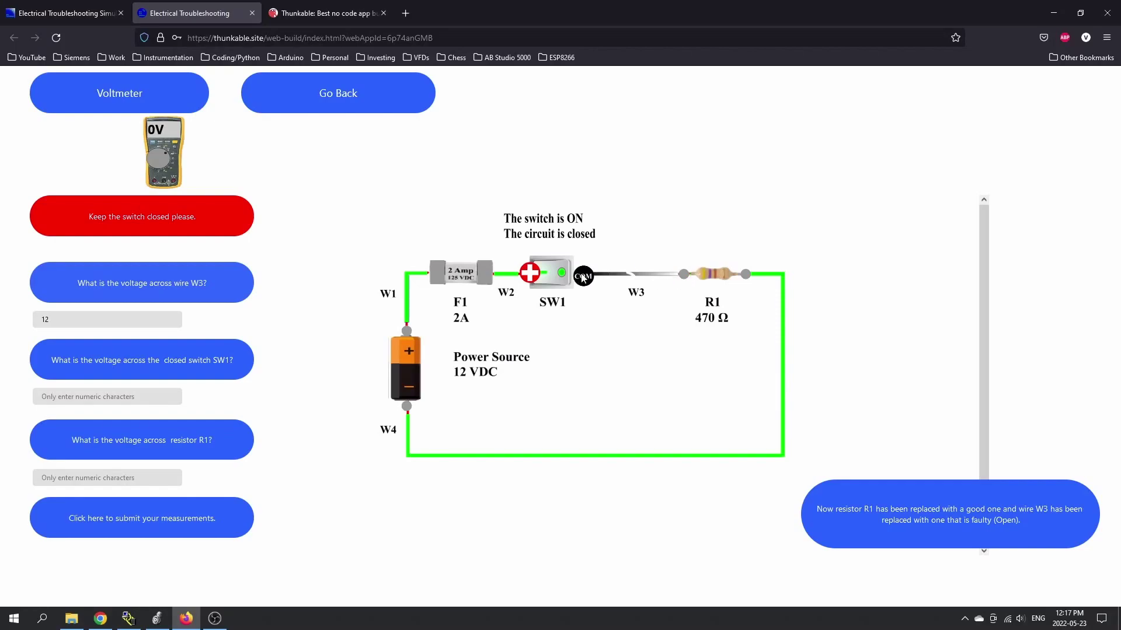
{"action": "left_click", "coordinate": [116, 398]}
{"action": "type", "text": "0"}
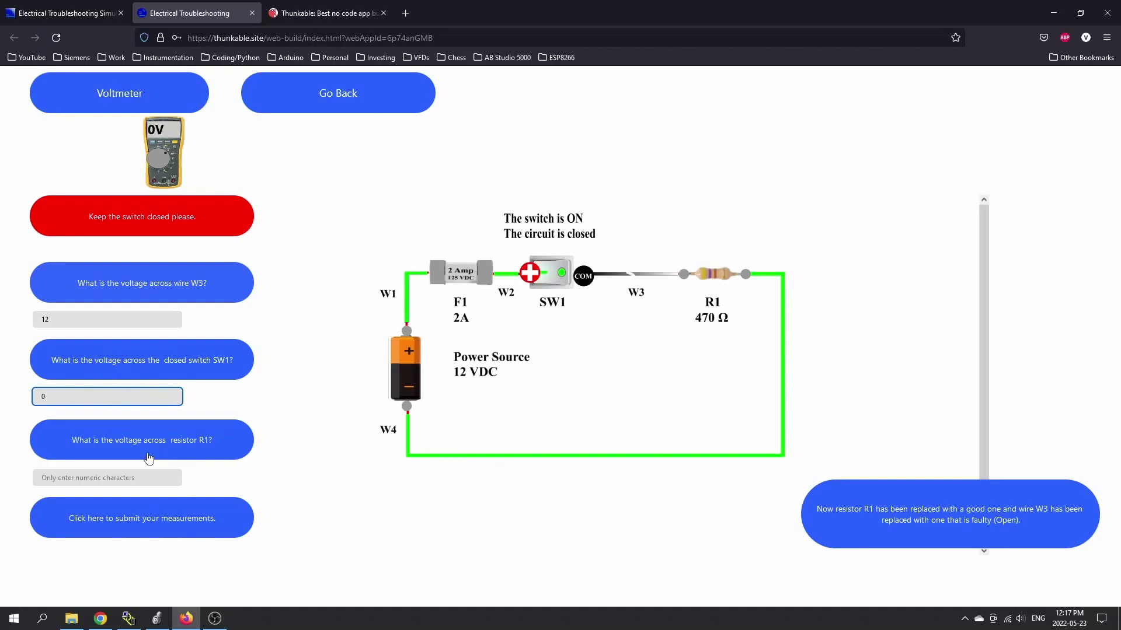
Step: Probe across R1, enter 0 for its voltage and submit the open-W3 answers
{"action": "left_click_drag", "start_coordinate": [596, 284], "coordinate": [750, 280]}
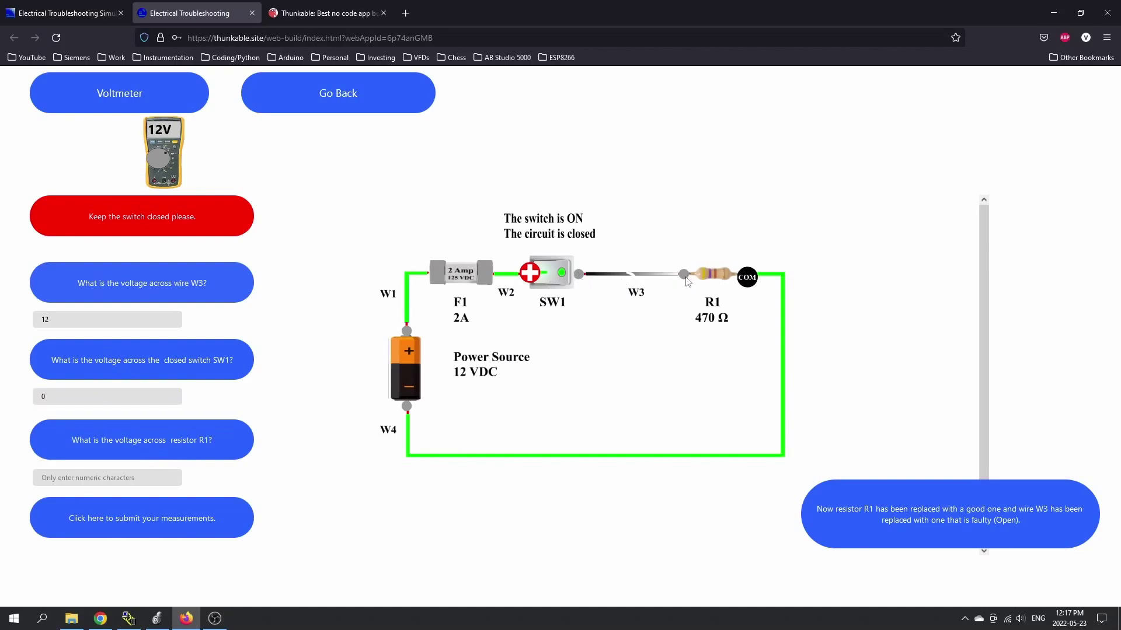
{"action": "left_click_drag", "start_coordinate": [530, 272], "coordinate": [690, 280]}
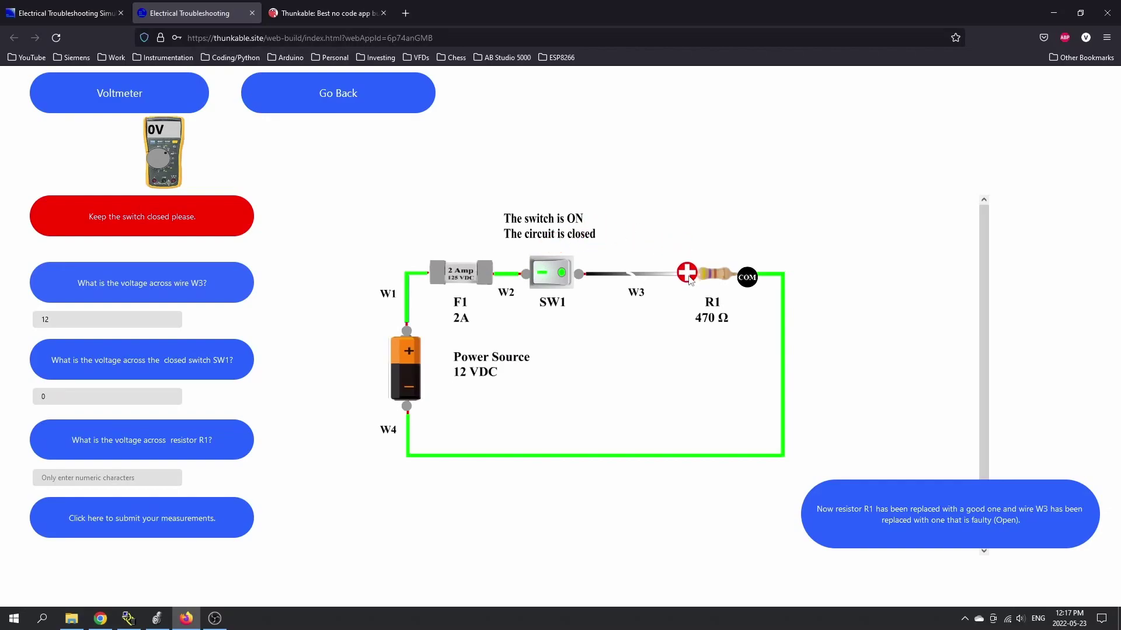
{"action": "left_click", "coordinate": [113, 478]}
{"action": "type", "text": "0"}
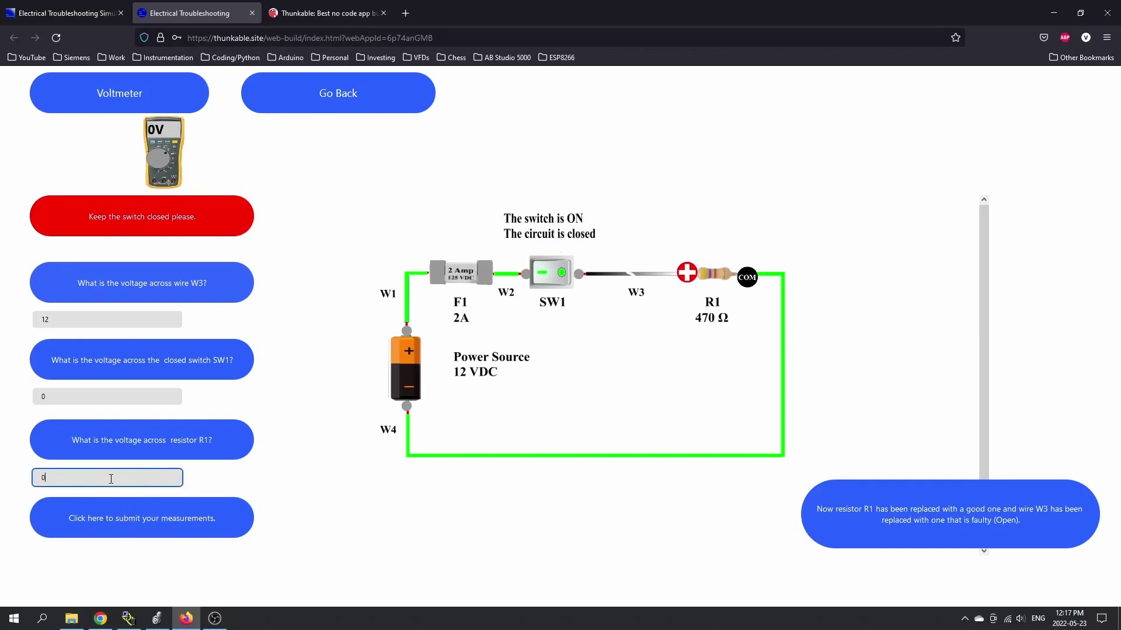
{"action": "left_click_drag", "start_coordinate": [683, 278], "coordinate": [528, 278]}
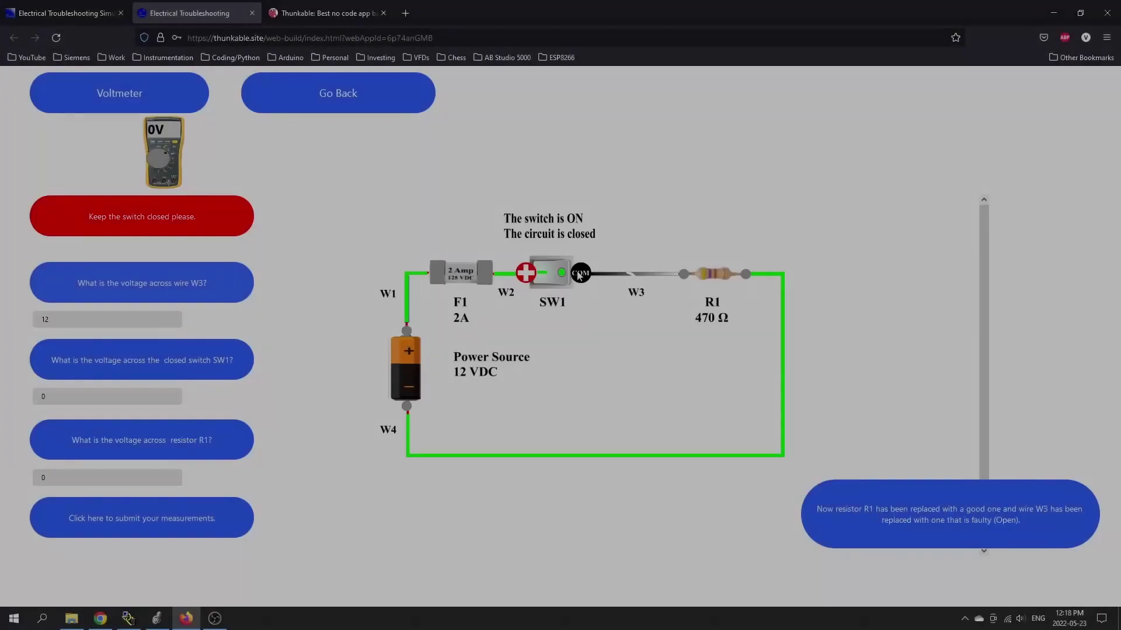
{"action": "left_click_drag", "start_coordinate": [747, 278], "coordinate": [683, 276]}
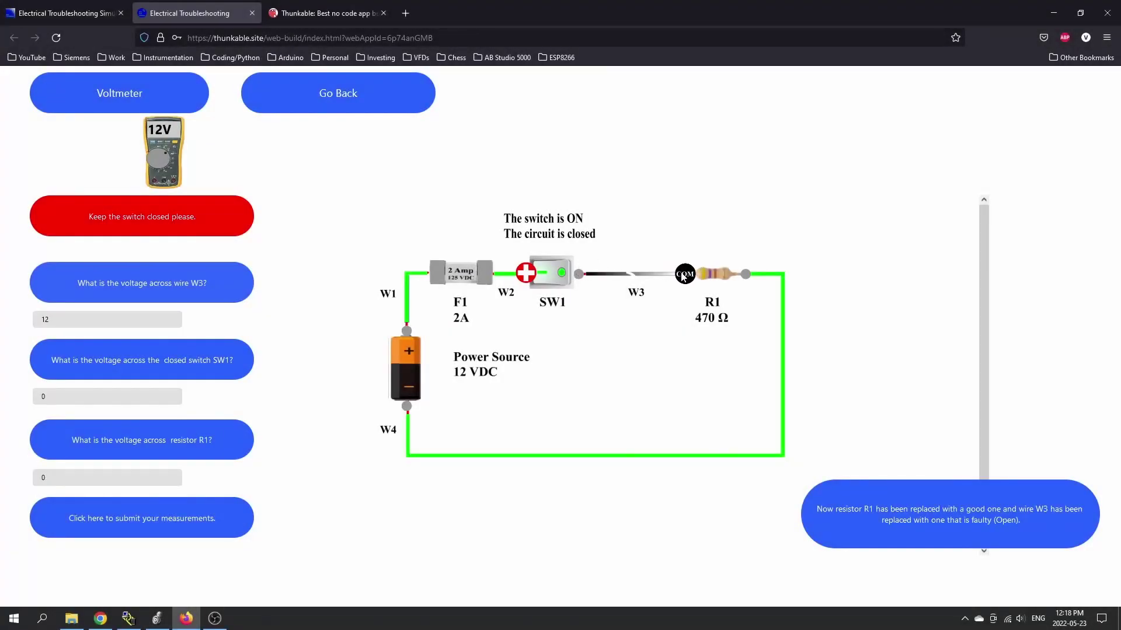
{"action": "left_click_drag", "start_coordinate": [683, 276], "coordinate": [681, 273]}
{"action": "left_click_drag", "start_coordinate": [676, 268], "coordinate": [683, 283]}
{"action": "left_click", "coordinate": [96, 532]}
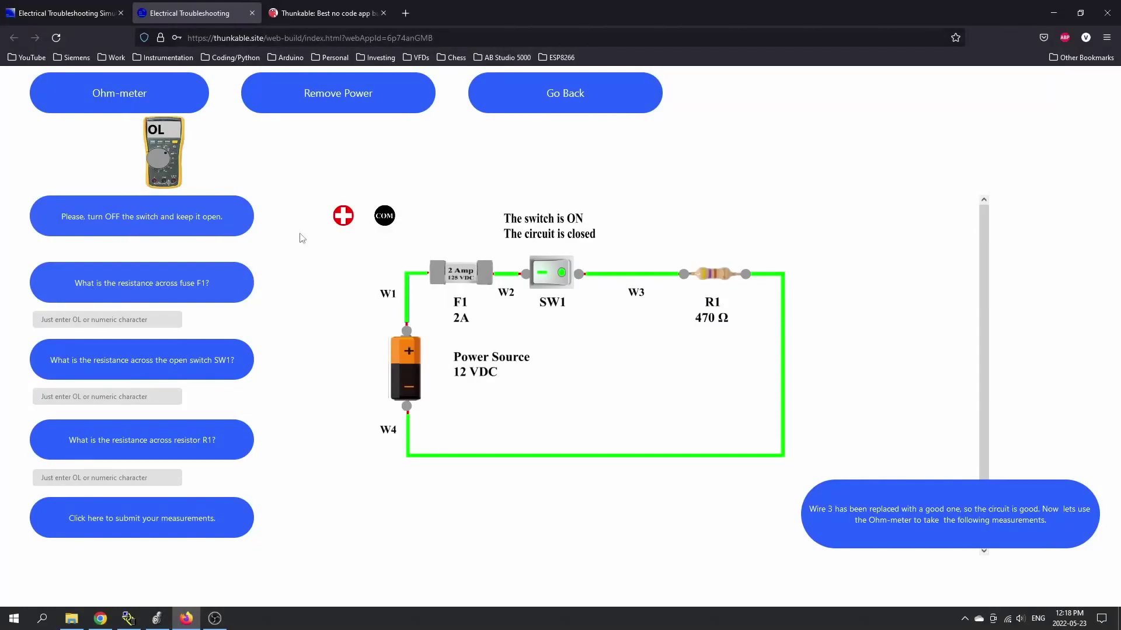
Step: Turn SW1 off, confirm the energized-circuit warning and remove power from the circuit
{"action": "left_click", "coordinate": [564, 277]}
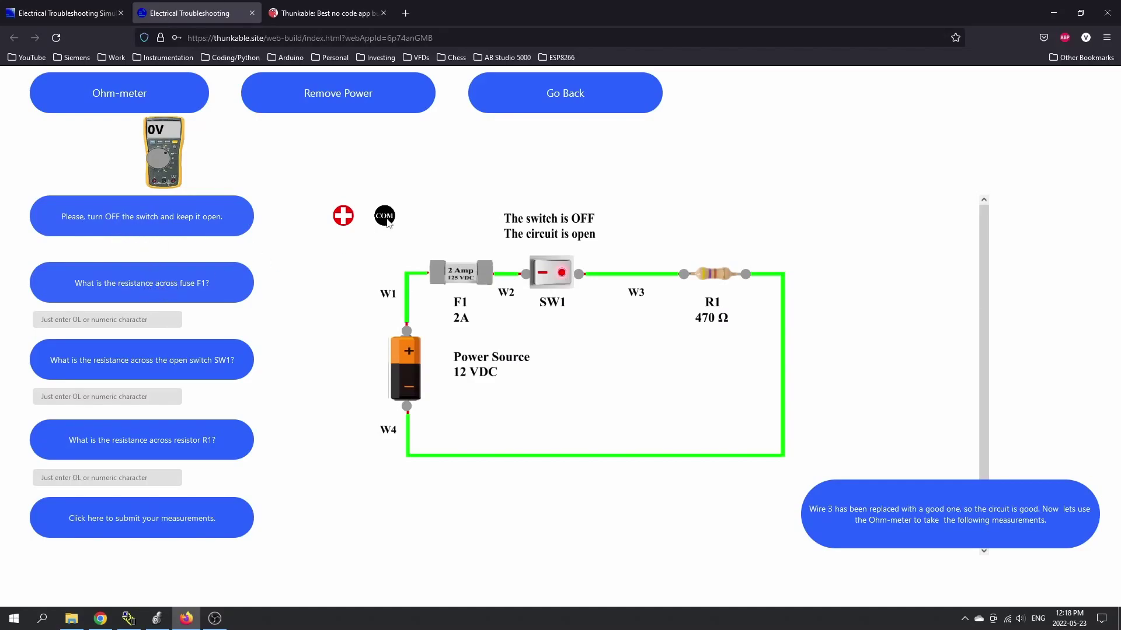
{"action": "left_click_drag", "start_coordinate": [385, 217], "coordinate": [485, 265]}
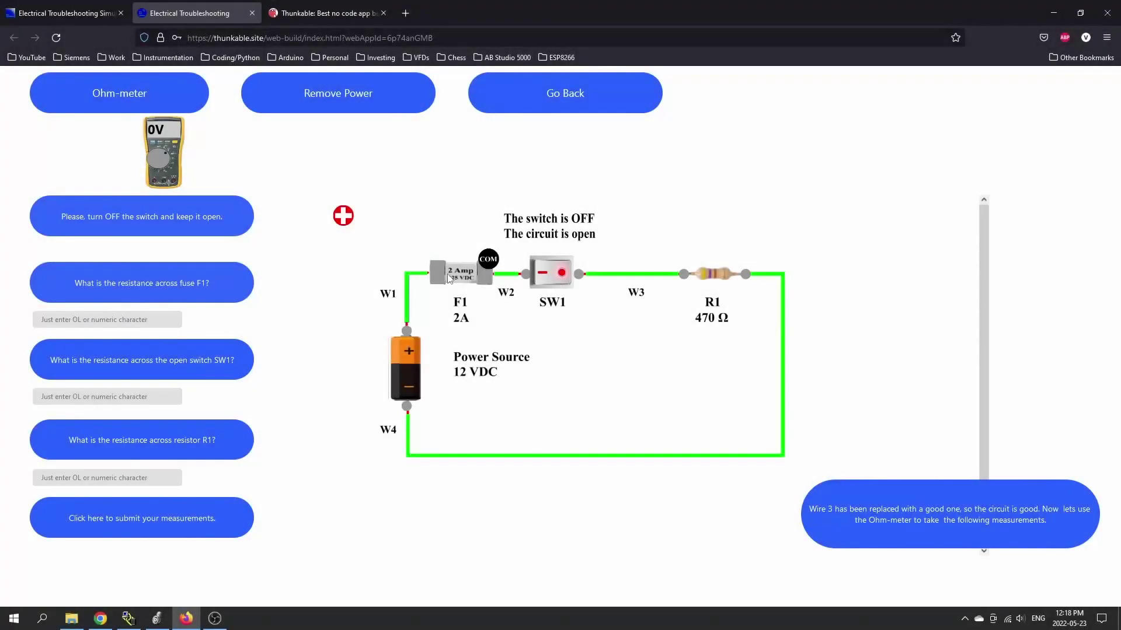
{"action": "left_click_drag", "start_coordinate": [485, 266], "coordinate": [371, 214]}
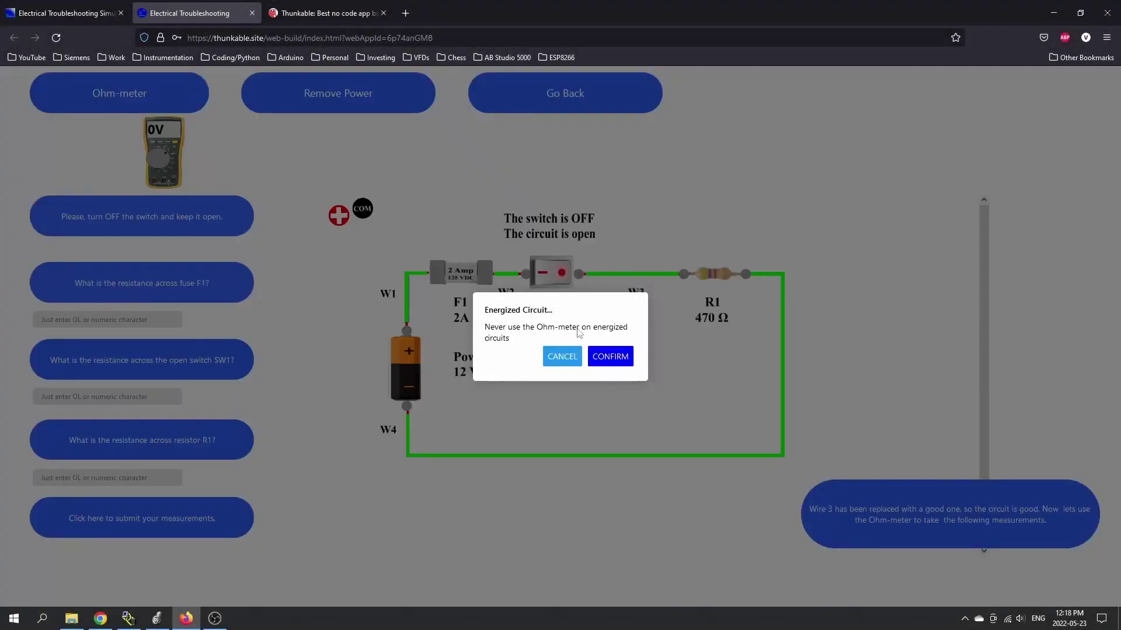
{"action": "left_click", "coordinate": [610, 357]}
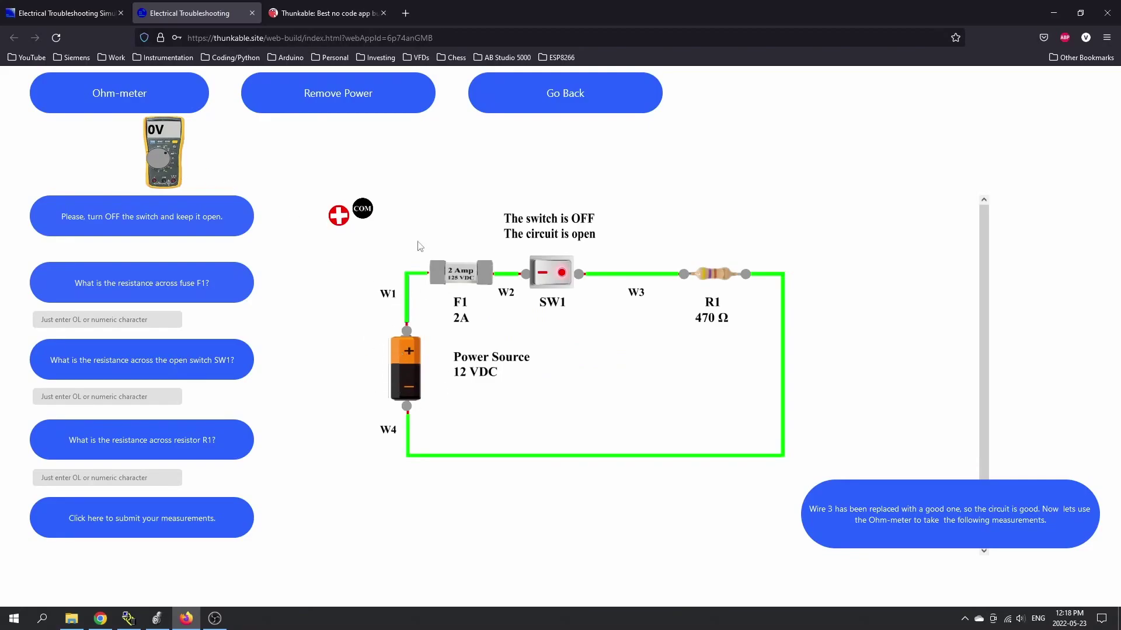
{"action": "left_click", "coordinate": [344, 95]}
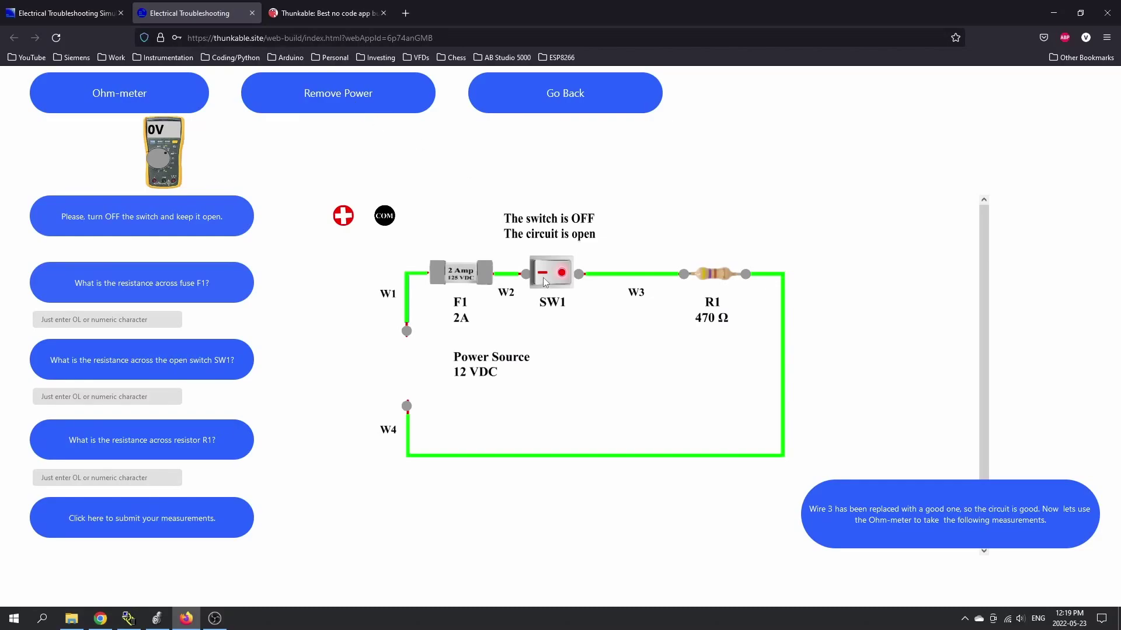
Step: Measure fuse F1 with the ohmmeter and enter 0 for its resistance
{"action": "left_click", "coordinate": [383, 218]}
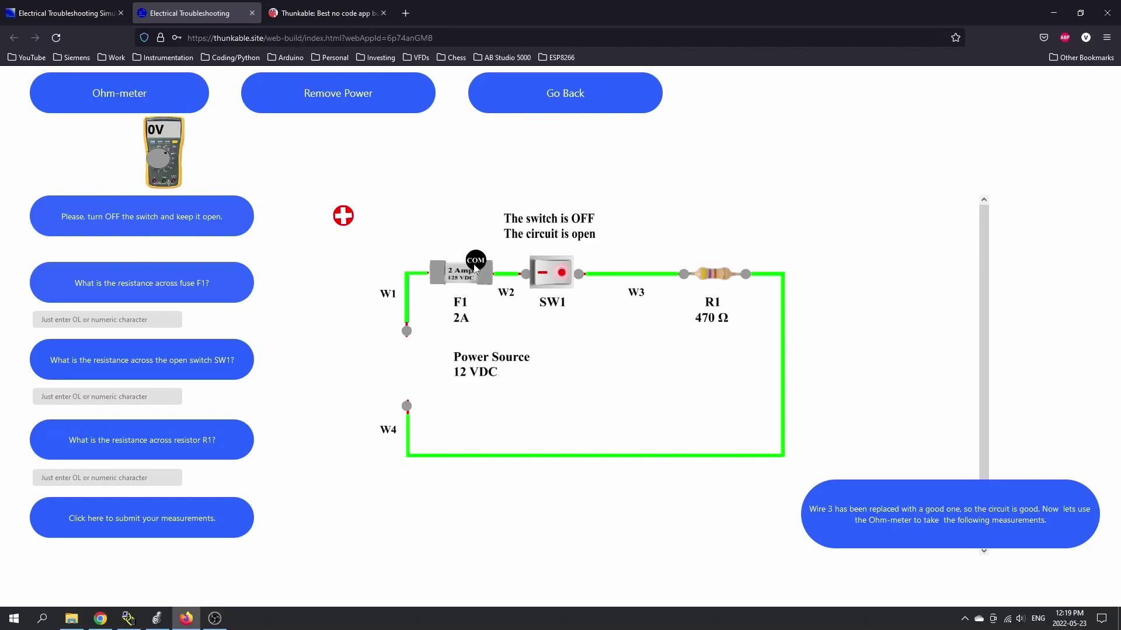
{"action": "left_click_drag", "start_coordinate": [353, 223], "coordinate": [441, 278]}
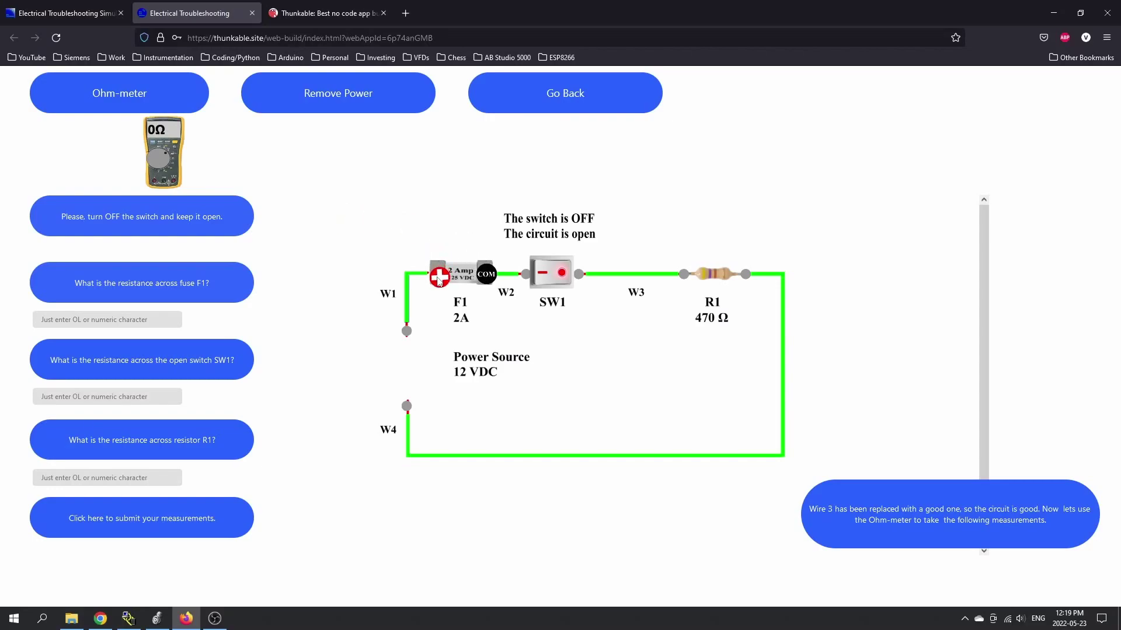
{"action": "left_click", "coordinate": [117, 316]}
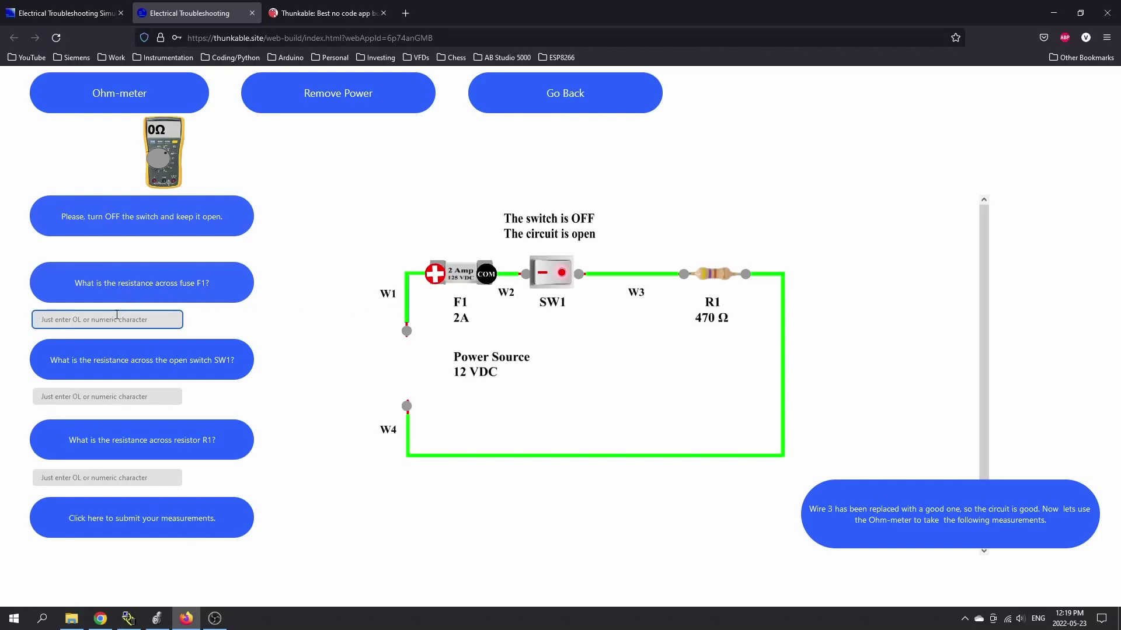
{"action": "type", "text": "0"}
Step: Measure across SW1 and enter ol for its resistance
{"action": "left_click_drag", "start_coordinate": [486, 274], "coordinate": [575, 273]}
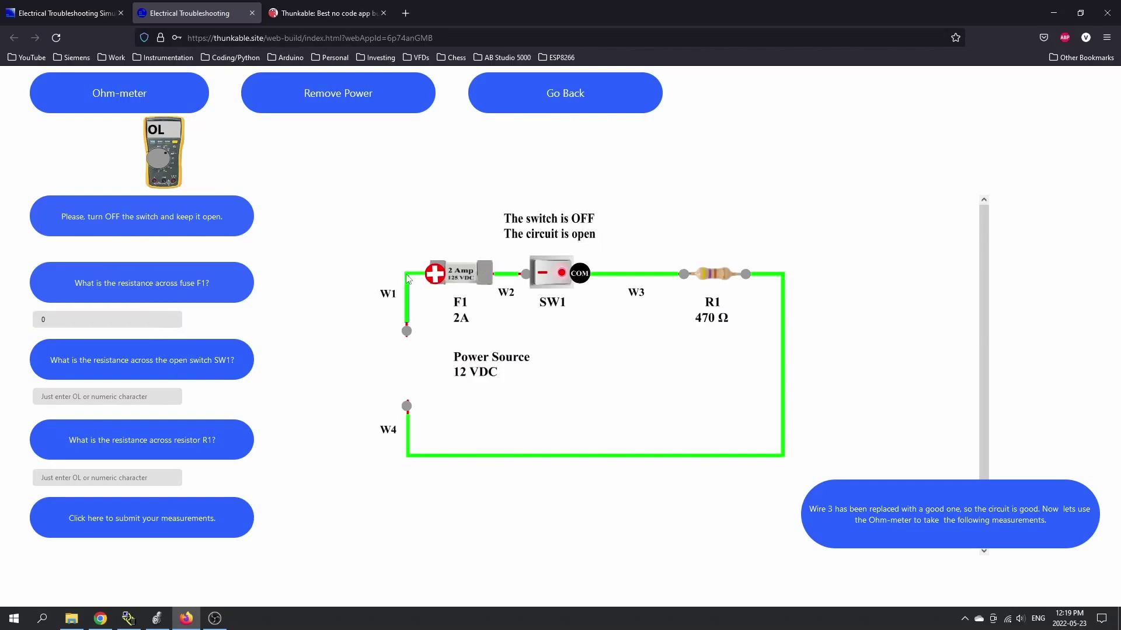
{"action": "left_click_drag", "start_coordinate": [437, 276], "coordinate": [531, 281]}
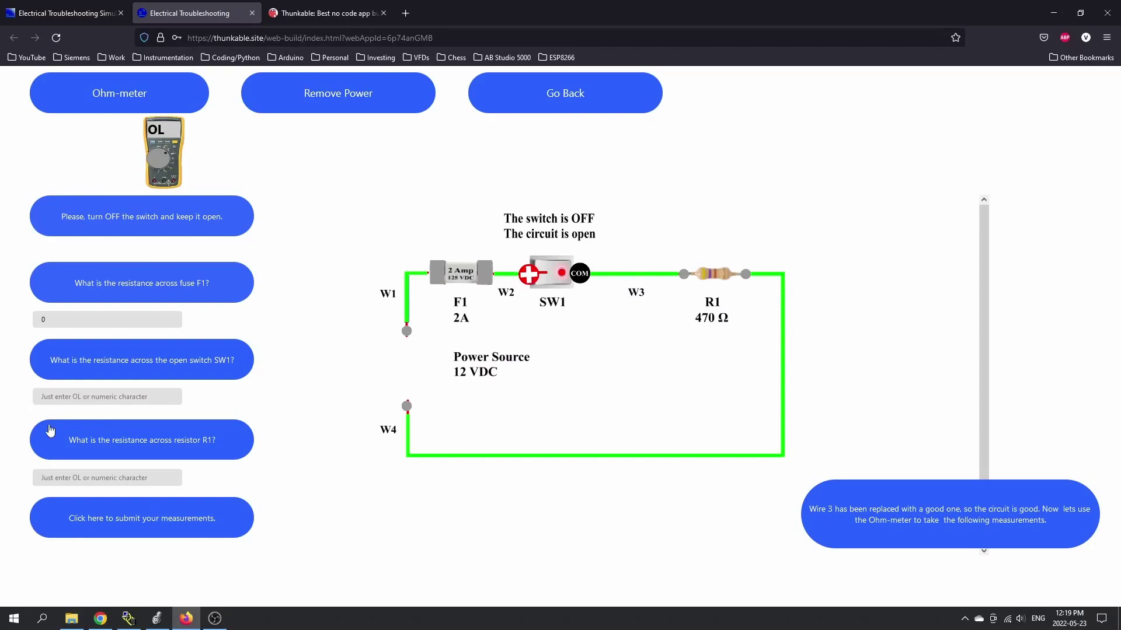
{"action": "left_click", "coordinate": [76, 395]}
{"action": "type", "text": "ol"}
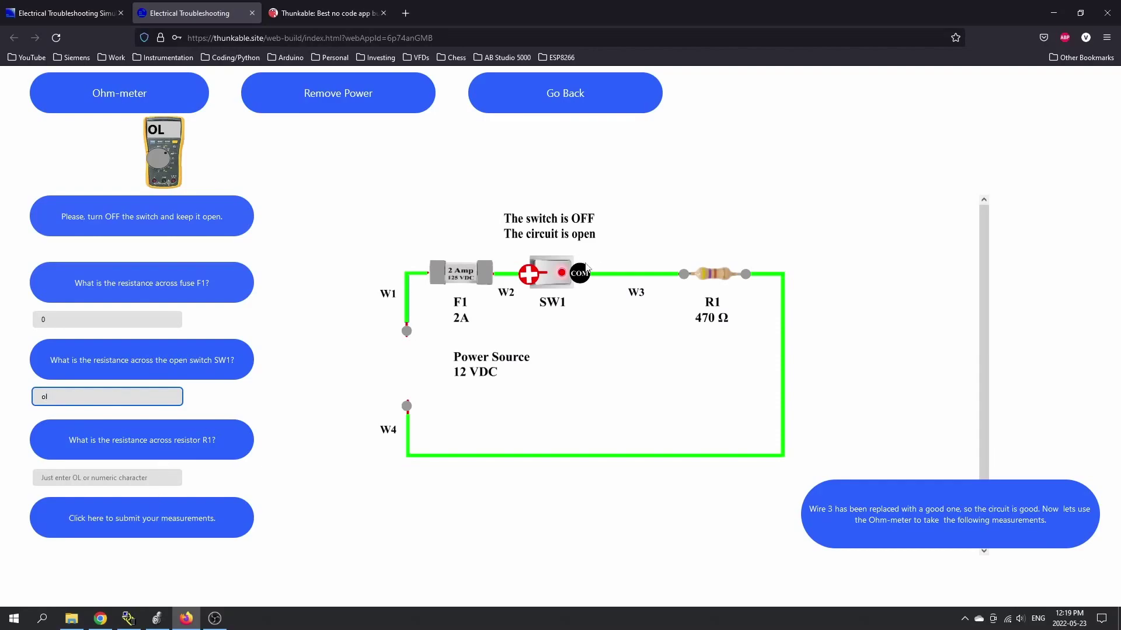
Step: Measure across R1, enter 470 and submit the resistance answers
{"action": "left_click_drag", "start_coordinate": [581, 275], "coordinate": [748, 274]}
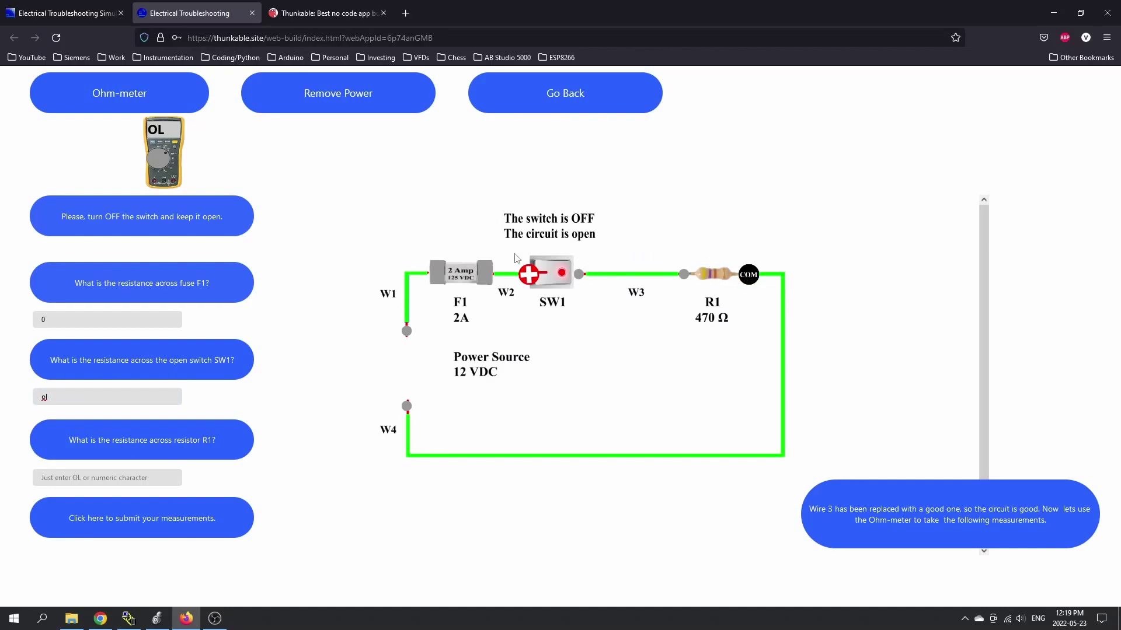
{"action": "left_click_drag", "start_coordinate": [528, 275], "coordinate": [681, 278]}
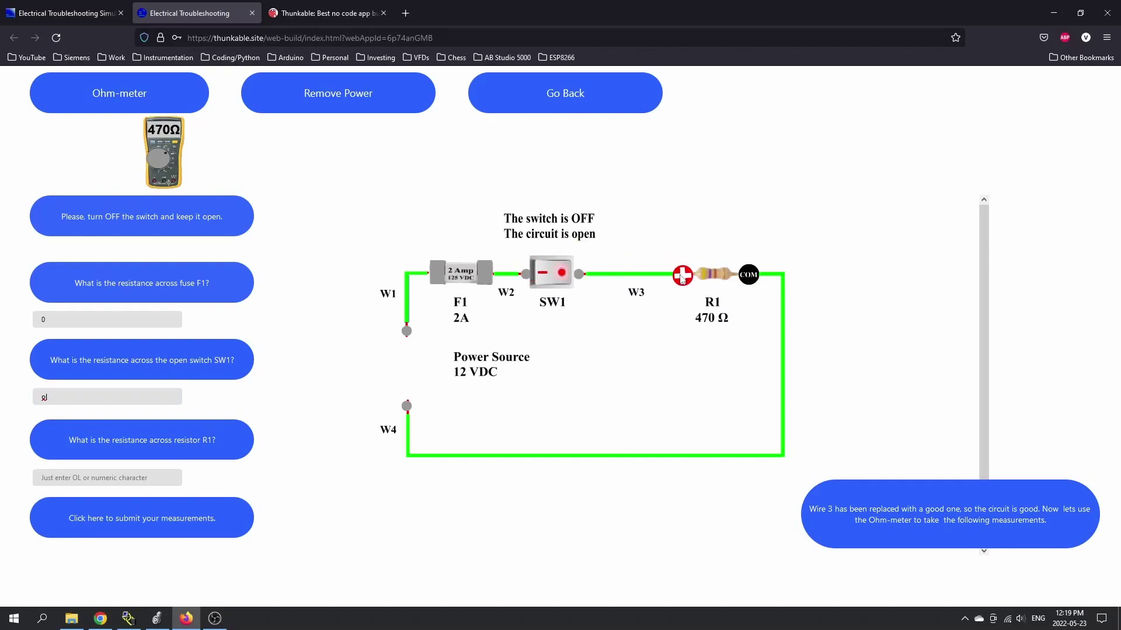
{"action": "left_click", "coordinate": [118, 480]}
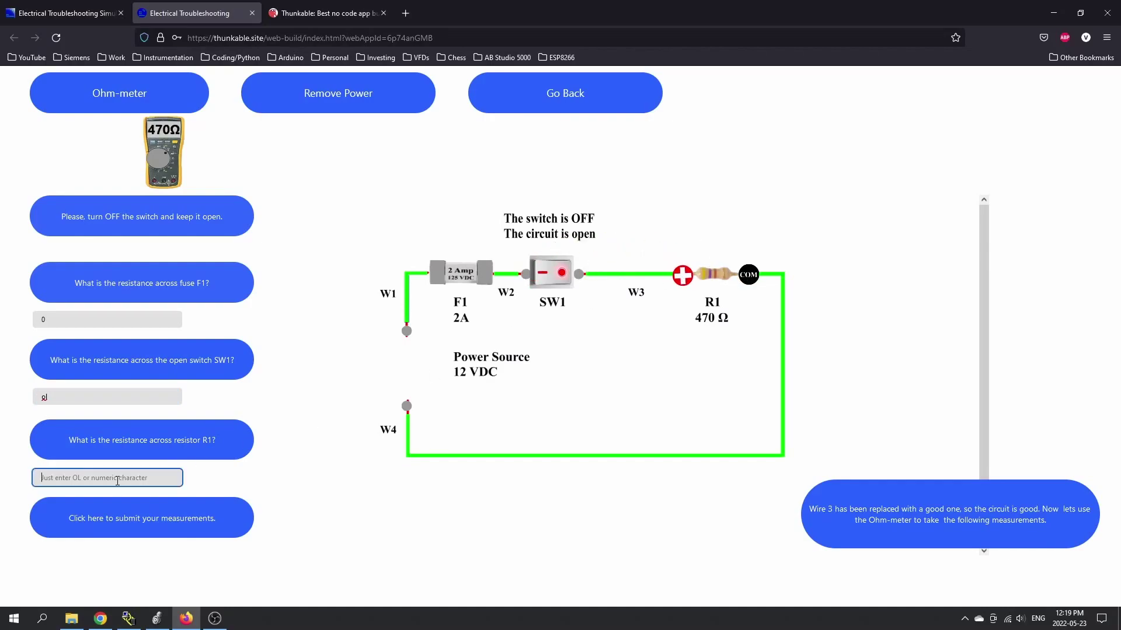
{"action": "type", "text": "470"}
{"action": "left_click", "coordinate": [182, 515]}
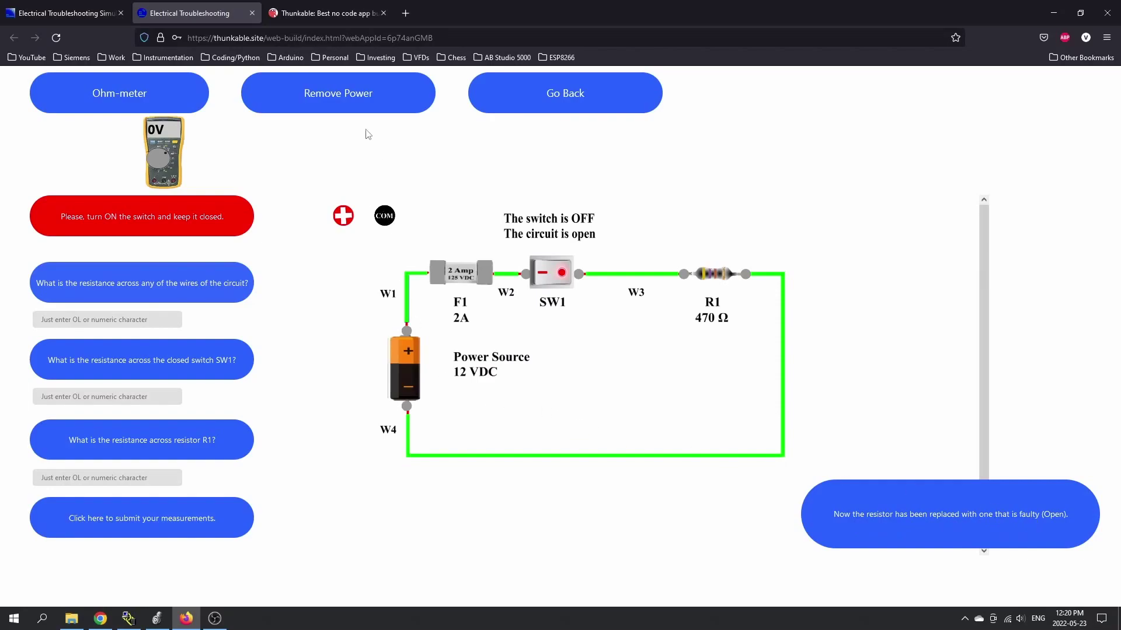
Step: Remove power, cycle SW1 back off, and put the COM and red probes across R1, reading OL
{"action": "left_click", "coordinate": [349, 95]}
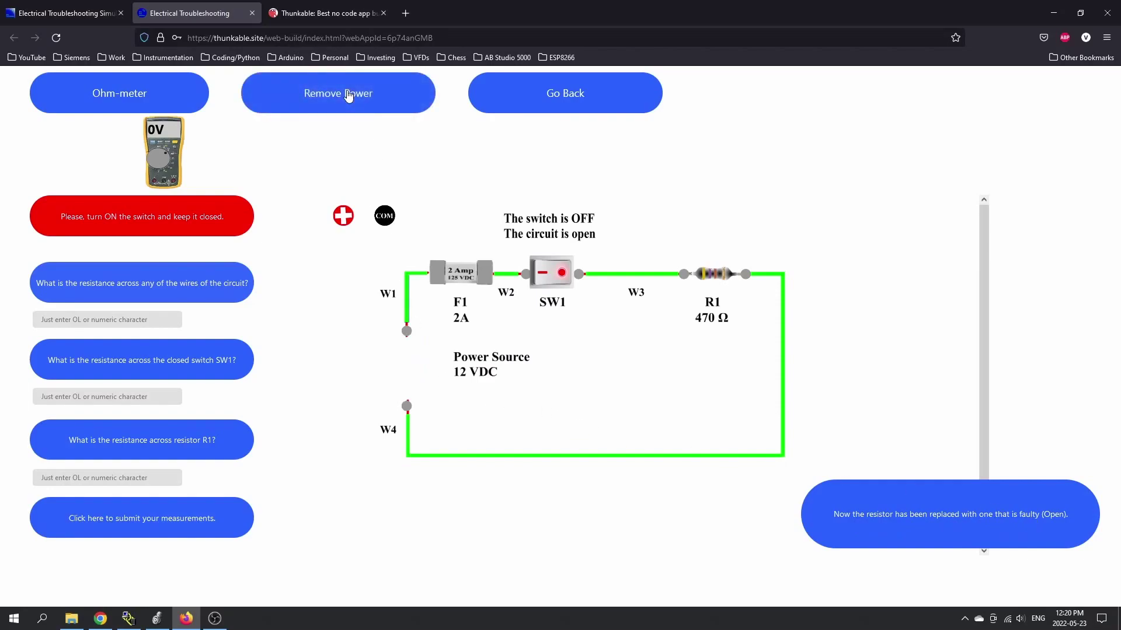
{"action": "left_click", "coordinate": [542, 274]}
{"action": "left_click", "coordinate": [563, 277]}
{"action": "left_click_drag", "start_coordinate": [385, 226], "coordinate": [750, 286]}
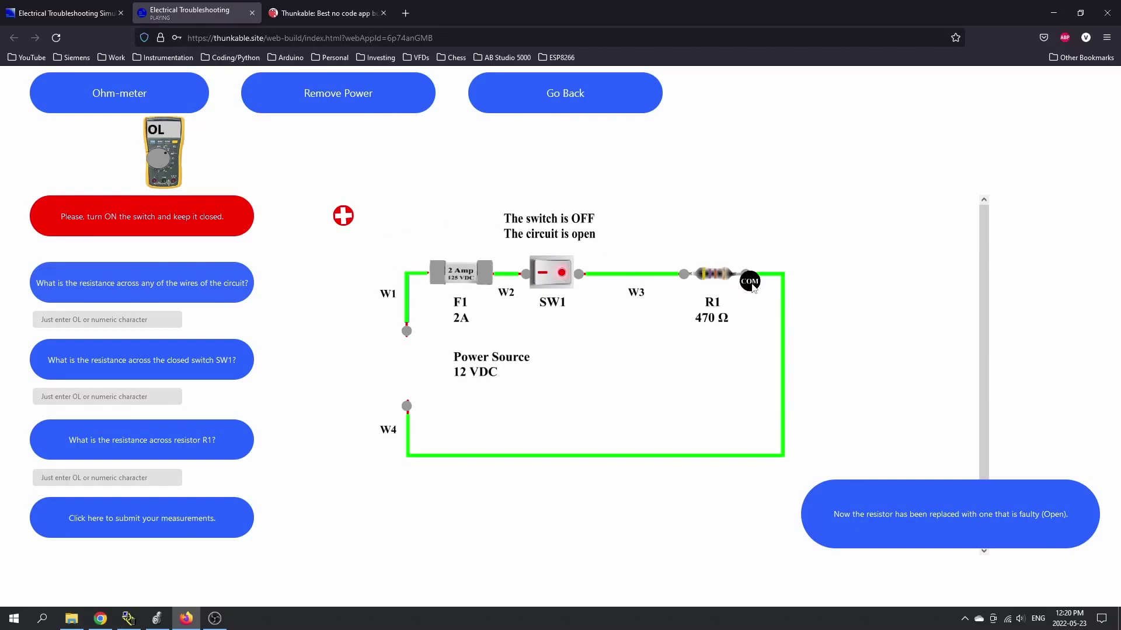
{"action": "left_click_drag", "start_coordinate": [345, 217], "coordinate": [683, 280]}
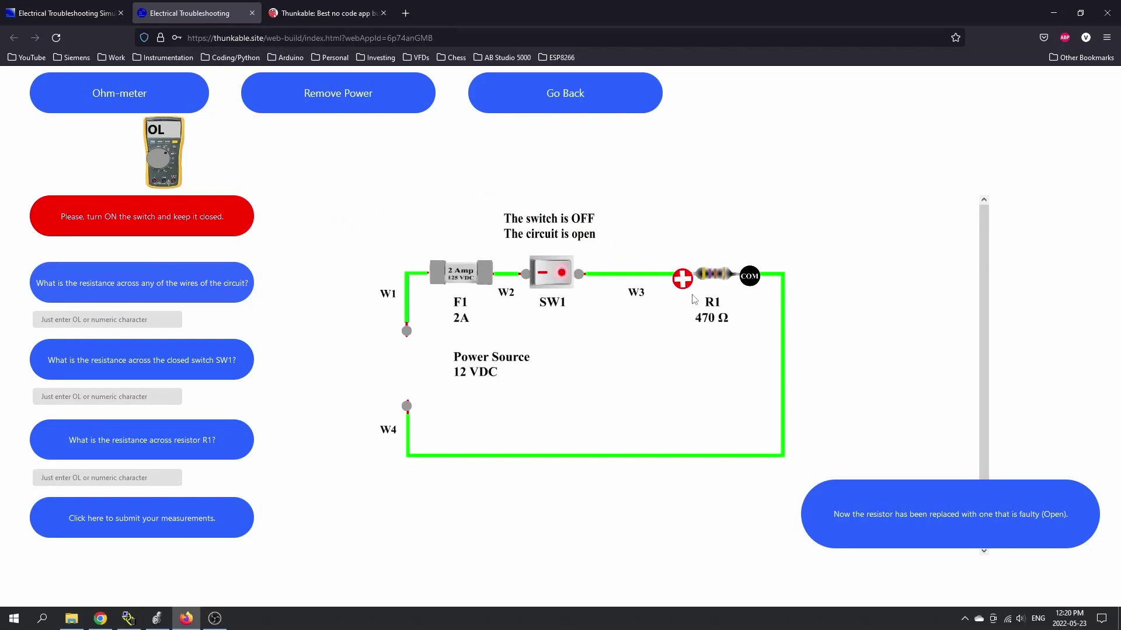